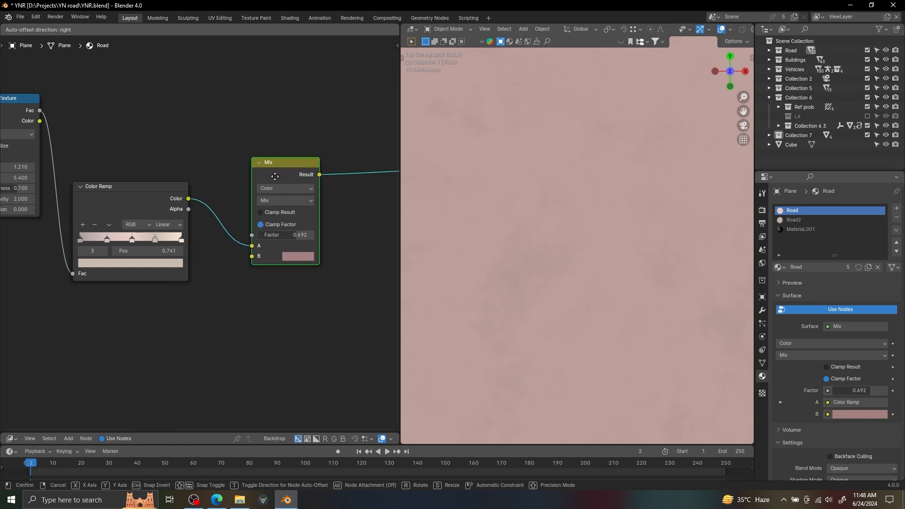
# Place the Mix node directly after the pink Color Ramp and check its factor of 0.692.
pyautogui.click(263, 174)
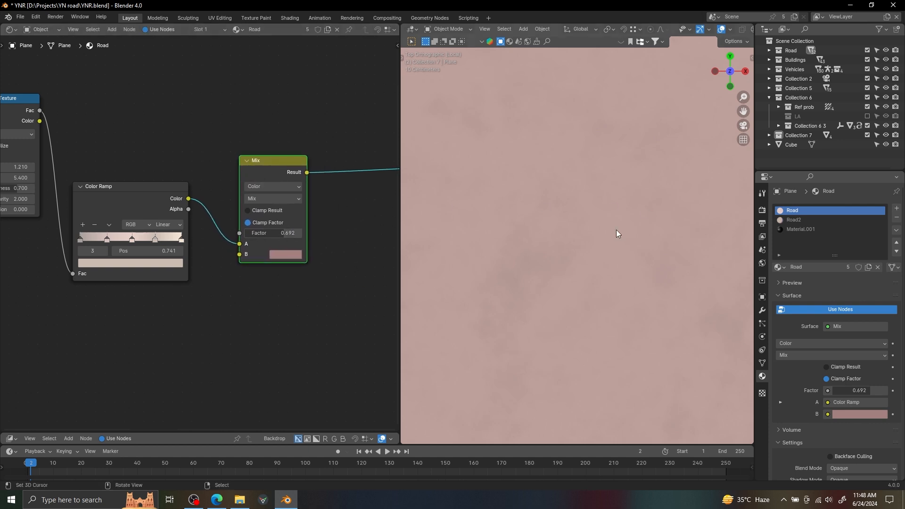
pyautogui.moveTo(284, 236)
pyautogui.mouseDown()
pyautogui.moveTo(244, 235)
pyautogui.moveTo(302, 235)
pyautogui.moveTo(265, 235)
pyautogui.moveTo(283, 235)
pyautogui.mouseUp()
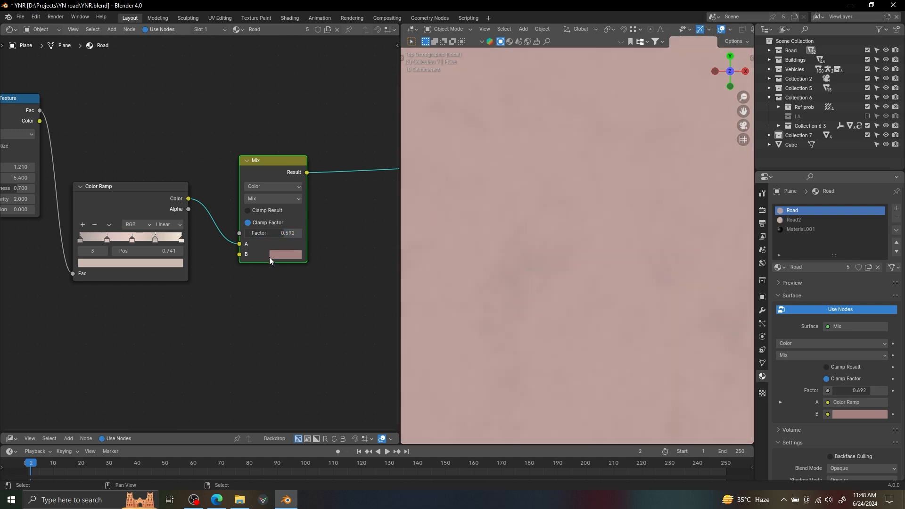
# Move the unconnected second noise node group beneath the first one and preview its Color Ramp.
pyautogui.scroll(-4, 268, 254)
pyautogui.scroll(-2, 180, 250)
pyautogui.keyDown('alt'); pyautogui.moveTo(178, 256); pyautogui.dragTo(291, 246); pyautogui.keyUp('alt')
pyautogui.scroll(-1, 289, 236)
pyautogui.scroll(-3, 289, 238)
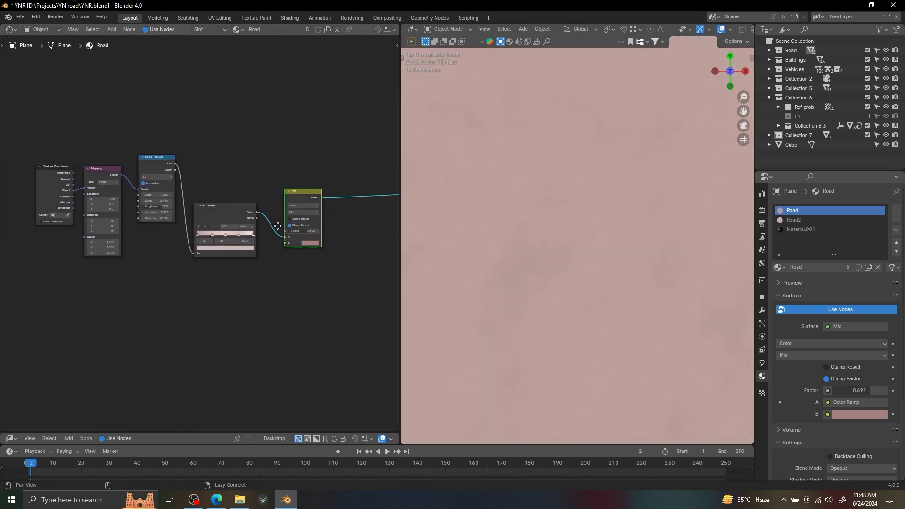
pyautogui.keyDown('alt'); pyautogui.moveTo(276, 285); pyautogui.dragTo(273, 196); pyautogui.keyUp('alt')
pyautogui.moveTo(161, 340); pyautogui.dragTo(277, 397)
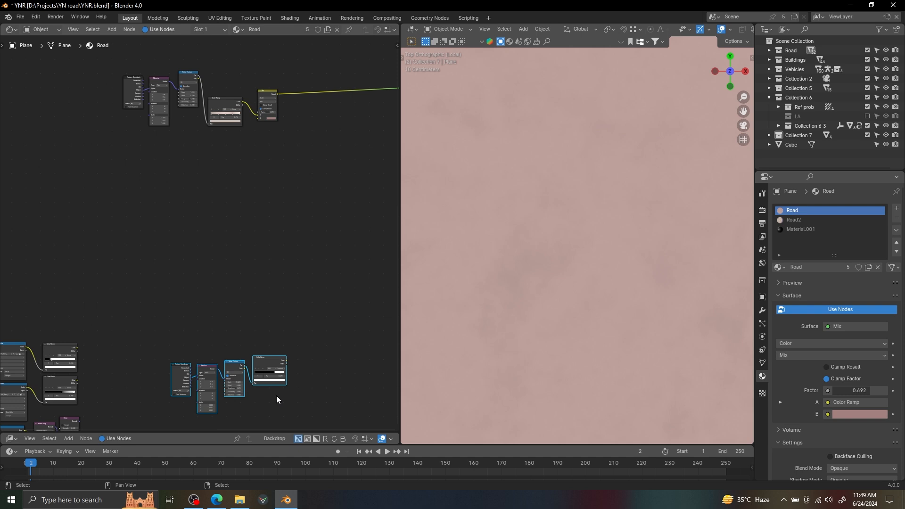
pyautogui.press('g')
pyautogui.click(253, 195)
pyautogui.keyDown('alt'); pyautogui.moveTo(253, 195); pyautogui.dragTo(249, 301); pyautogui.keyUp('alt')
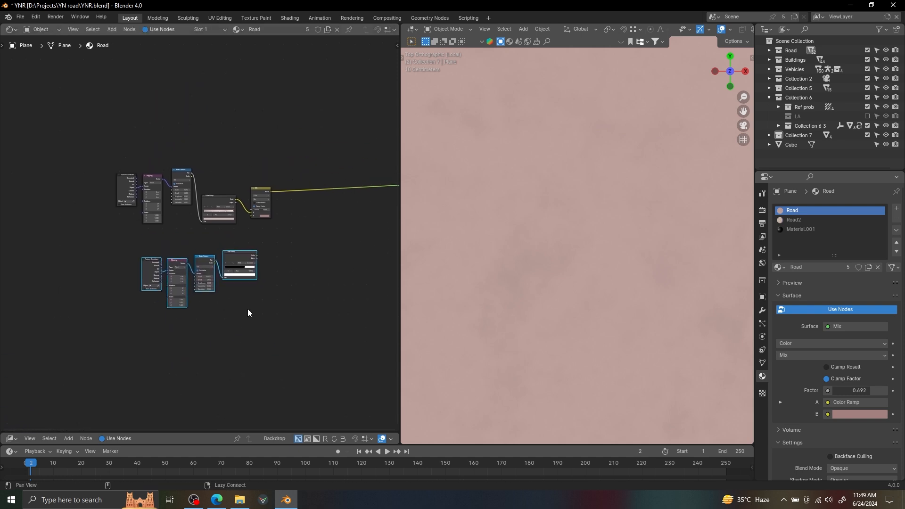
pyautogui.scroll(3, 269, 244)
pyautogui.keyDown('ctrl'); pyautogui.keyDown('shift'); pyautogui.click(282, 277); pyautogui.keyUp('shift'); pyautogui.keyUp('ctrl')
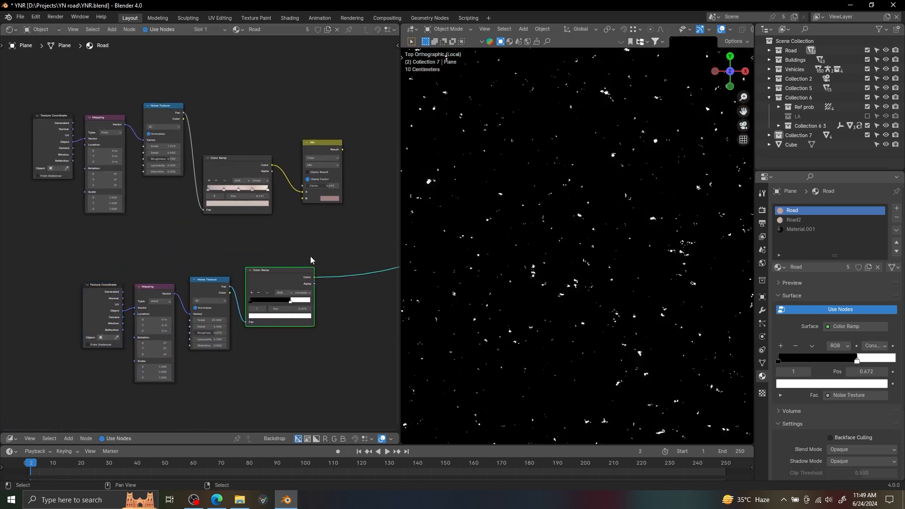
pyautogui.keyDown('alt'); pyautogui.moveTo(306, 262); pyautogui.dragTo(271, 259); pyautogui.keyUp('alt')
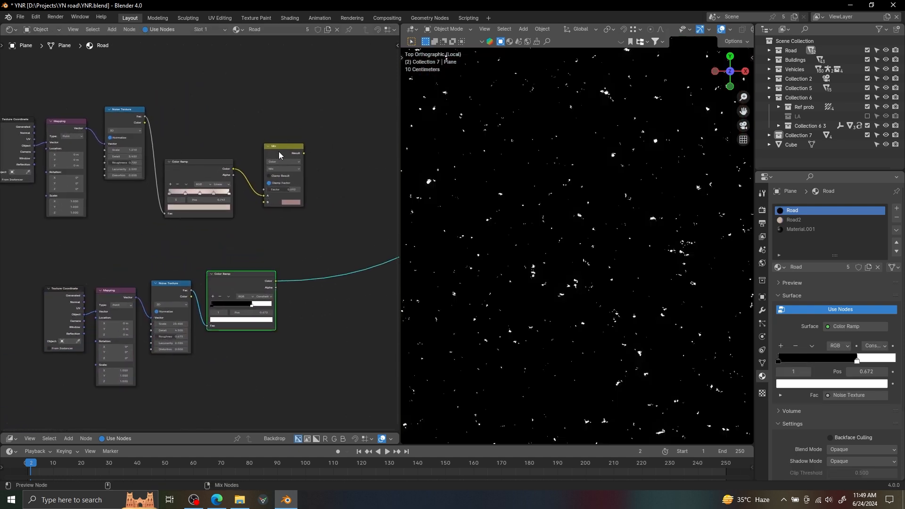
# Duplicate the Mix node, place the copy right after it and set its blend mode to Add.
pyautogui.keyDown('ctrl'); pyautogui.keyDown('shift'); pyautogui.click(278, 152); pyautogui.keyUp('shift'); pyautogui.keyUp('ctrl')
pyautogui.hotkey('shift', 'd')
pyautogui.click(337, 157)
pyautogui.click(343, 161)
pyautogui.click(338, 168)
# Connect the speckle noise Color Ramp to the Add node's B input and set the factor to 0.817.
pyautogui.moveTo(281, 279); pyautogui.dragTo(331, 198)
pyautogui.moveTo(319, 248); pyautogui.dragTo(319, 247)
pyautogui.moveTo(349, 182)
pyautogui.mouseDown()
pyautogui.moveTo(365, 182)
pyautogui.moveTo(352, 182)
pyautogui.mouseUp()
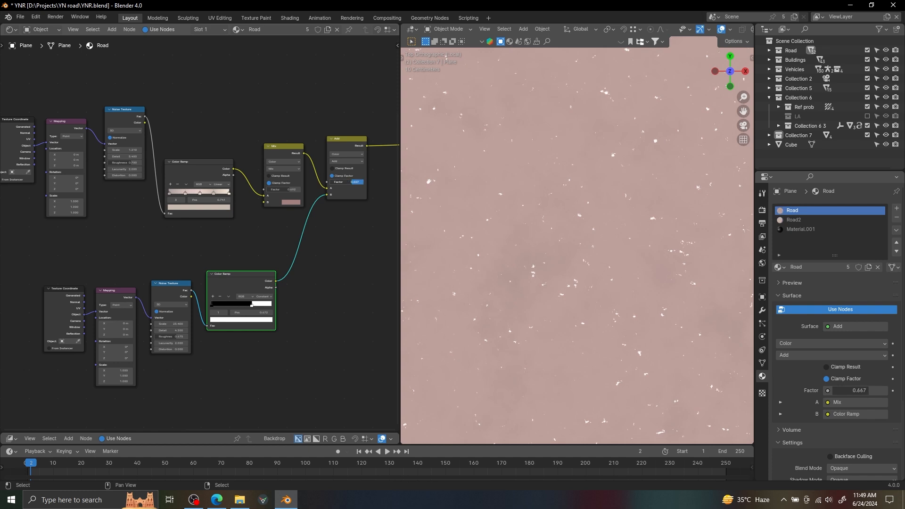
# Move the image texture node group with its mapping and Color Ramps beneath the two noise groups.
pyautogui.keyDown('ctrl'); pyautogui.moveTo(194, 260); pyautogui.dragTo(158, 311, button='middle'); pyautogui.keyUp('ctrl')
pyautogui.keyDown('shift'); pyautogui.moveTo(148, 330); pyautogui.dragTo(202, 230, button='middle'); pyautogui.keyUp('shift')
pyautogui.moveTo(21, 305); pyautogui.dragTo(158, 403)
pyautogui.press('g')
pyautogui.click(308, 306)
pyautogui.keyDown('ctrl'); pyautogui.moveTo(319, 279); pyautogui.dragTo(226, 287, button='middle'); pyautogui.keyUp('ctrl')
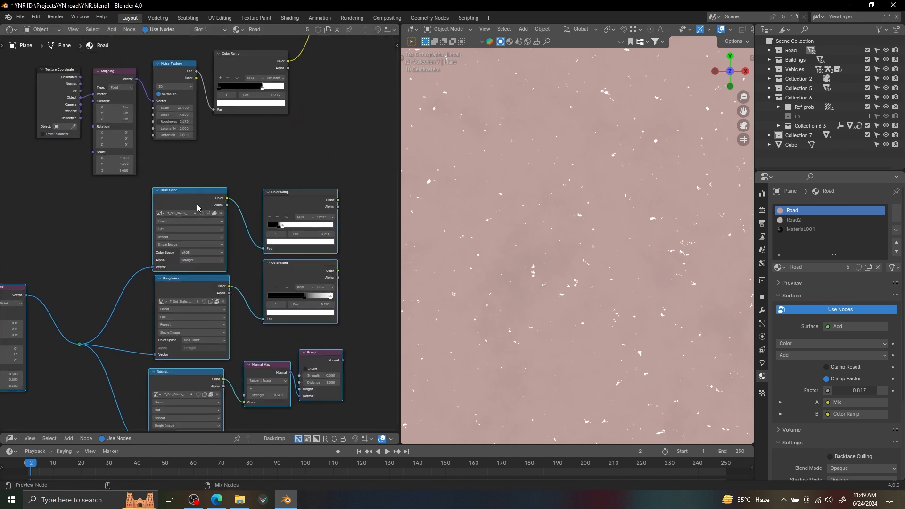
# Preview the Base Color, Roughness and Normal textures and the two Color Ramps attached to them.
pyautogui.keyDown('ctrl'); pyautogui.keyDown('shift'); pyautogui.click(197, 199); pyautogui.keyUp('shift'); pyautogui.keyUp('ctrl')
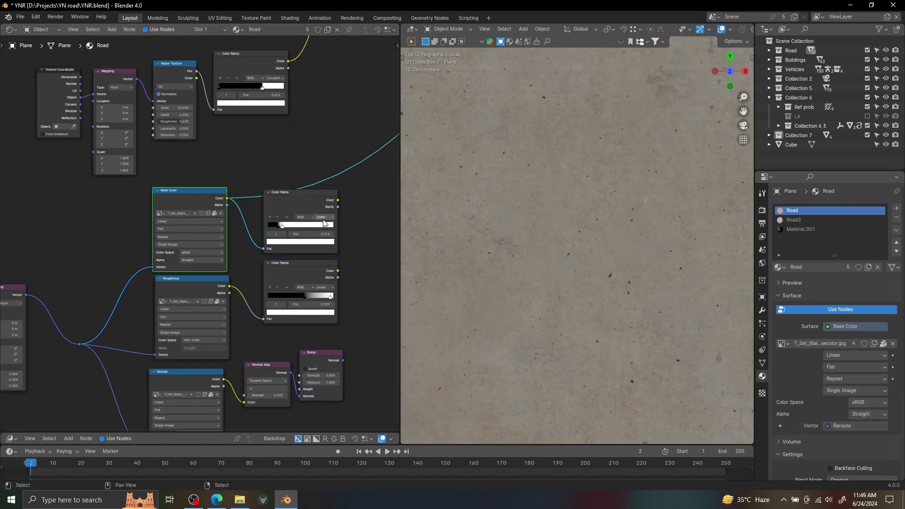
pyautogui.moveTo(279, 252); pyautogui.dragTo(267, 211, button='middle')
pyautogui.keyDown('ctrl'); pyautogui.keyDown('shift'); pyautogui.click(192, 245); pyautogui.keyUp('shift'); pyautogui.keyUp('ctrl')
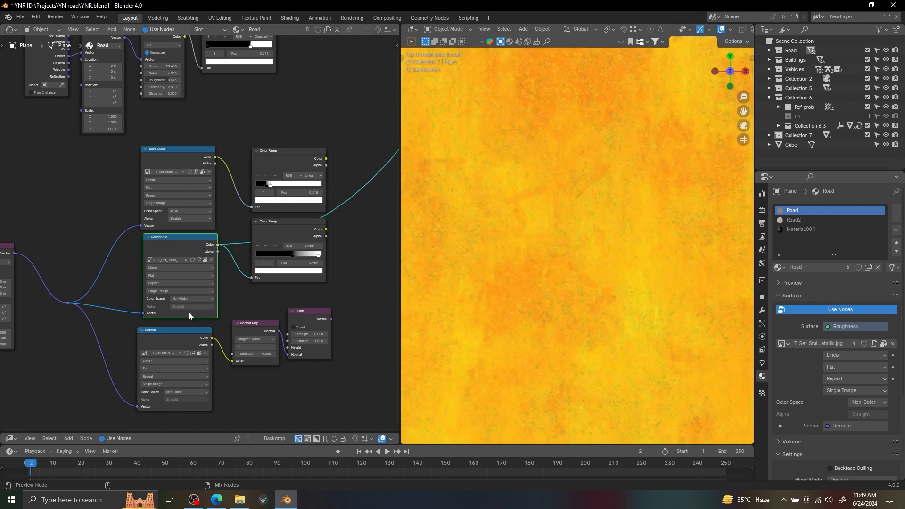
pyautogui.keyDown('ctrl'); pyautogui.keyDown('shift'); pyautogui.click(175, 336); pyautogui.keyUp('shift'); pyautogui.keyUp('ctrl')
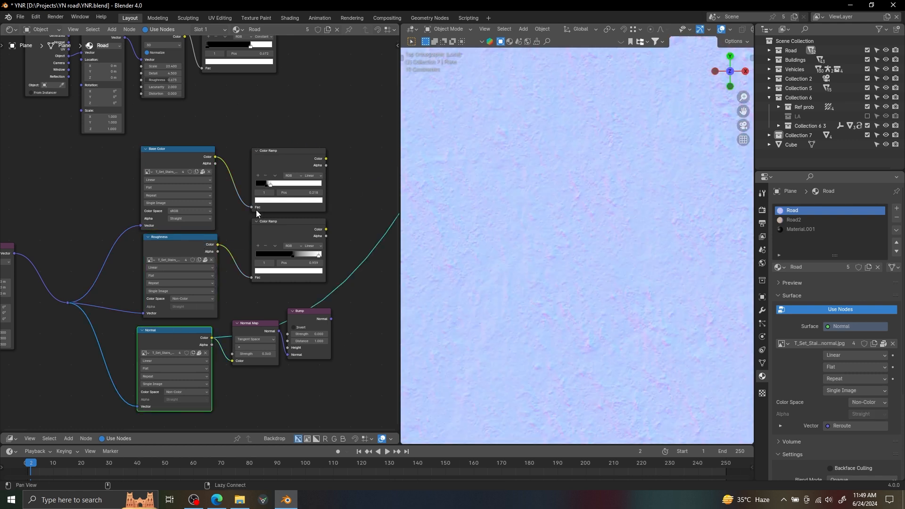
pyautogui.moveTo(282, 179); pyautogui.dragTo(237, 230, button='middle')
pyautogui.keyDown('ctrl'); pyautogui.keyDown('shift'); pyautogui.click(244, 210); pyautogui.keyUp('shift'); pyautogui.keyUp('ctrl')
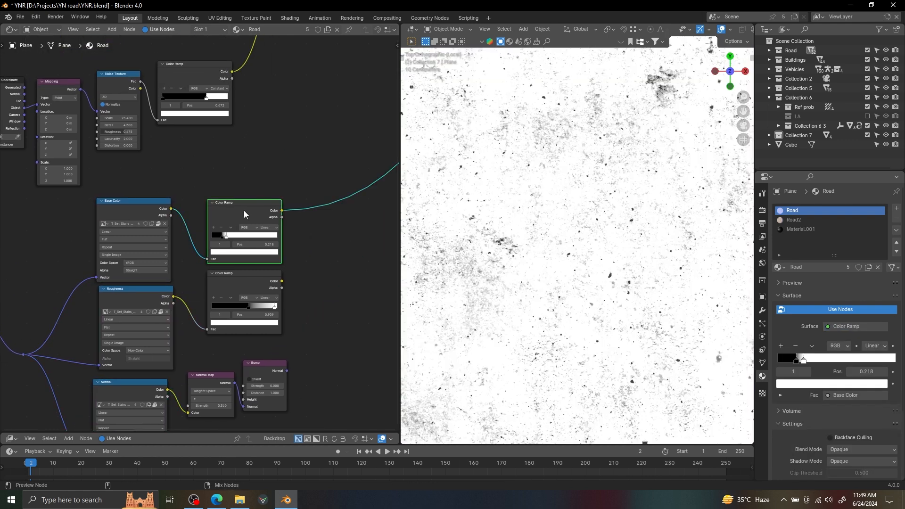
pyautogui.keyDown('ctrl'); pyautogui.keyDown('shift'); pyautogui.click(242, 278); pyautogui.keyUp('shift'); pyautogui.keyUp('ctrl')
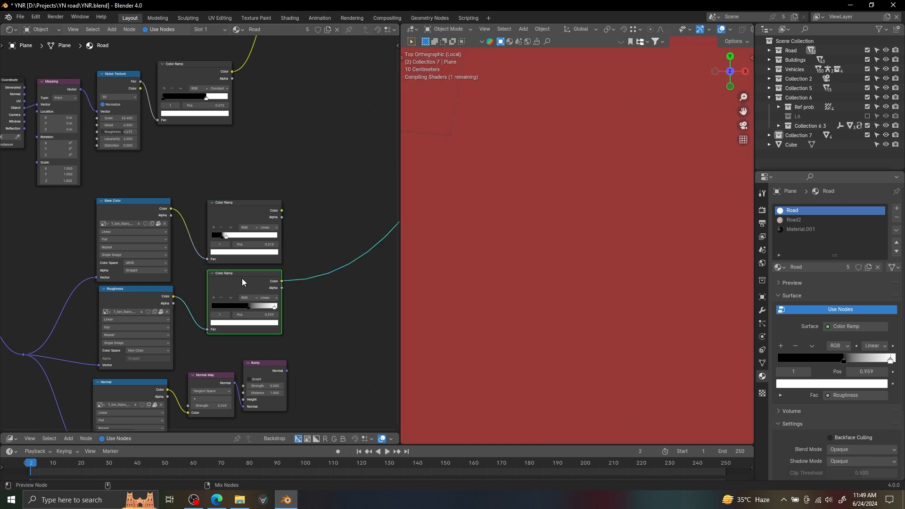
pyautogui.keyDown('ctrl'); pyautogui.keyDown('shift'); pyautogui.click(254, 208); pyautogui.keyUp('shift'); pyautogui.keyUp('ctrl')
# Duplicate the Add node, place the copy below and after it, and set its blend mode to Multiply.
pyautogui.moveTo(253, 208); pyautogui.dragTo(265, 166, button='middle')
pyautogui.keyDown('ctrl'); pyautogui.keyDown('shift'); pyautogui.click(258, 72); pyautogui.keyUp('shift'); pyautogui.keyUp('ctrl')
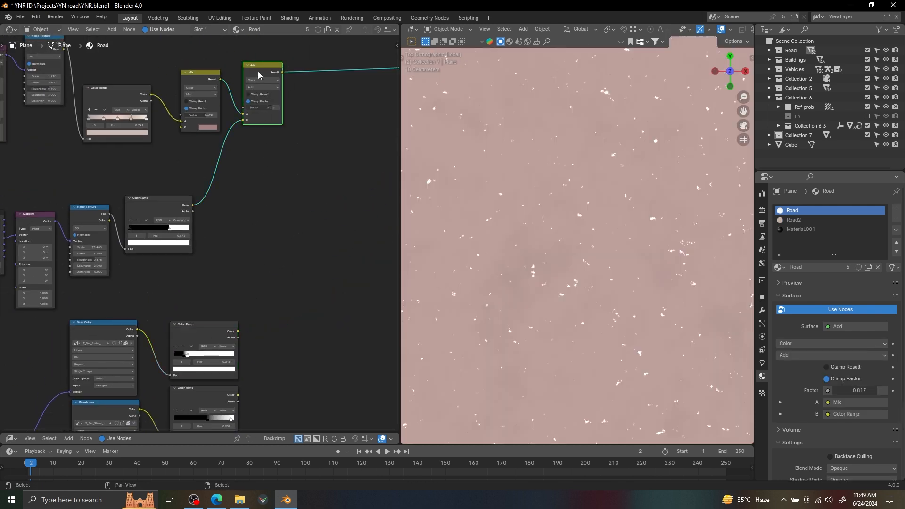
pyautogui.hotkey('shift', 'd')
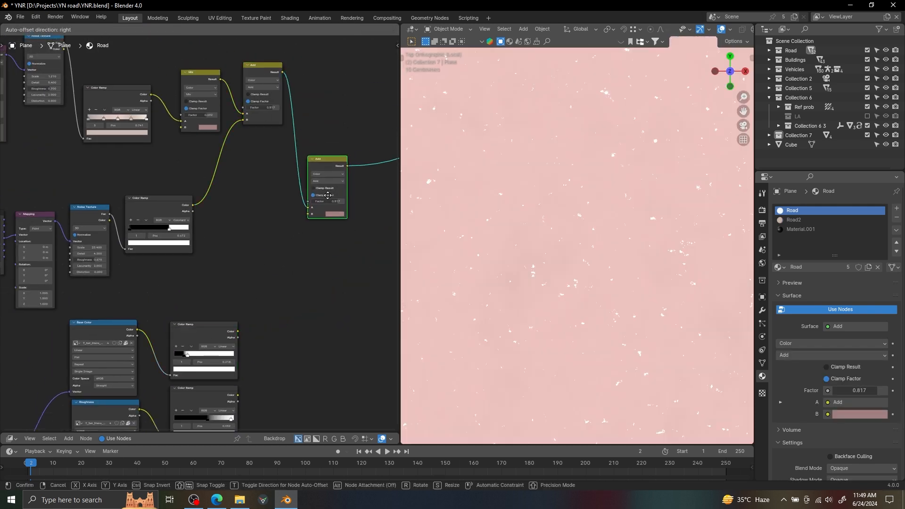
pyautogui.click(338, 213)
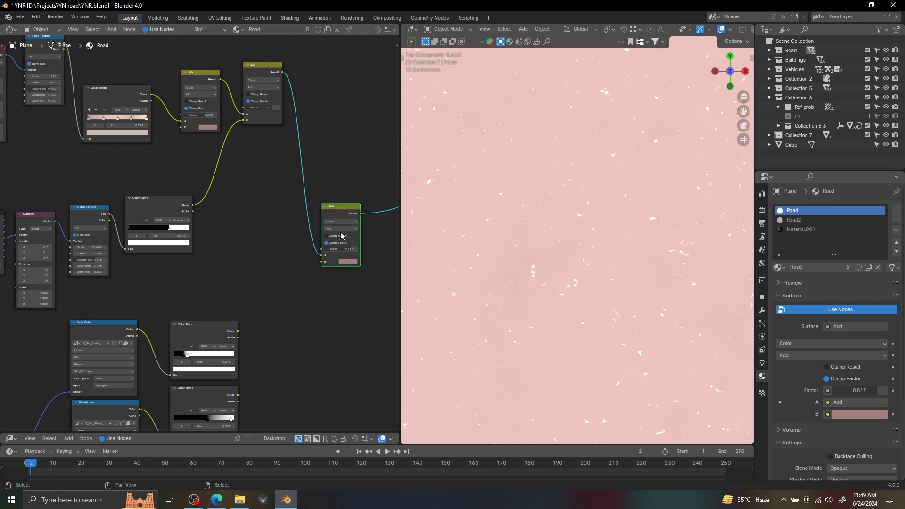
pyautogui.click(340, 229)
pyautogui.click(332, 257)
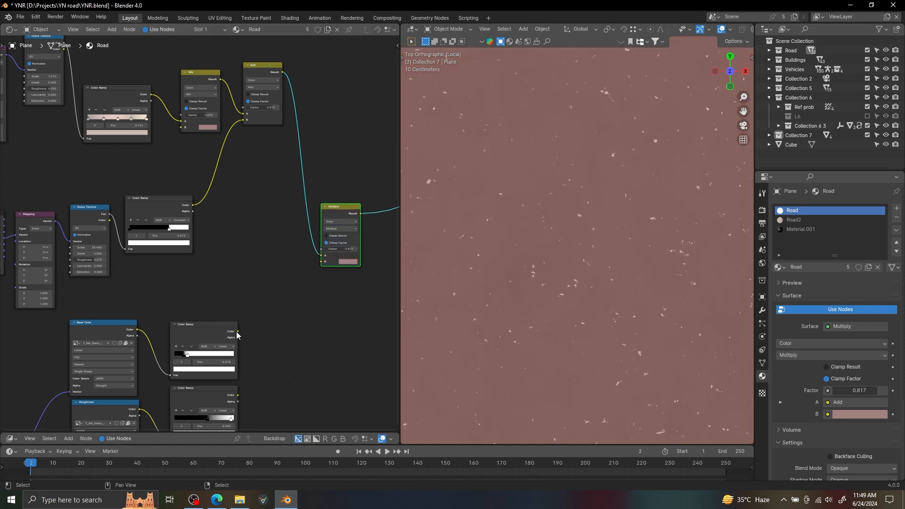
# Connect the Base Color texture's Color Ramp to the Multiply node's B input and set the factor to 0.625.
pyautogui.moveTo(238, 331); pyautogui.dragTo(321, 262)
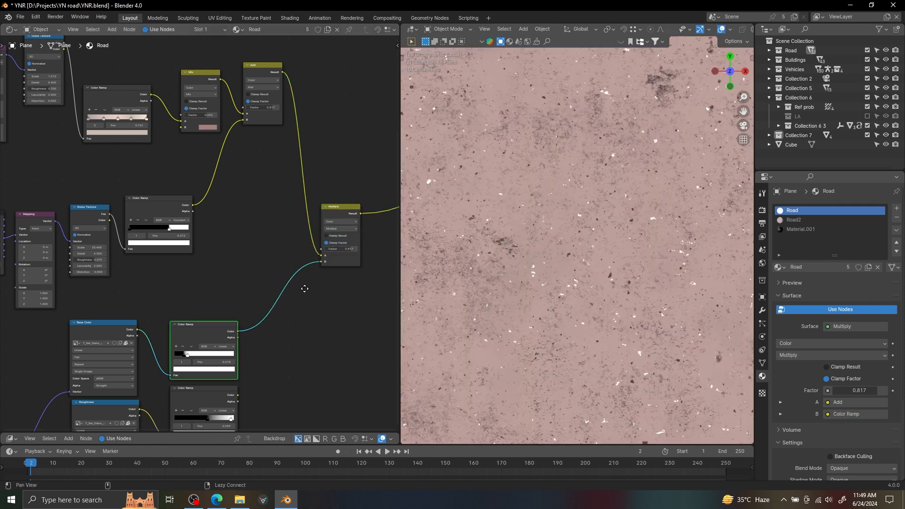
pyautogui.keyDown('ctrl'); pyautogui.hscroll(3, 303, 290); pyautogui.keyUp('ctrl')
pyautogui.scroll(2, 301, 317)
pyautogui.moveTo(355, 241)
pyautogui.mouseDown()
pyautogui.moveTo(337, 240)
pyautogui.moveTo(346, 241)
pyautogui.mouseUp()
# Preview the Roughness Color Ramp, then duplicate the Multiply node as the following mix in Add blend mode.
pyautogui.scroll(-3, 257, 317)
pyautogui.moveTo(257, 317); pyautogui.dragTo(236, 234, button='middle')
pyautogui.keyDown('ctrl'); pyautogui.keyDown('shift'); pyautogui.click(160, 268); pyautogui.keyUp('shift'); pyautogui.keyUp('ctrl')
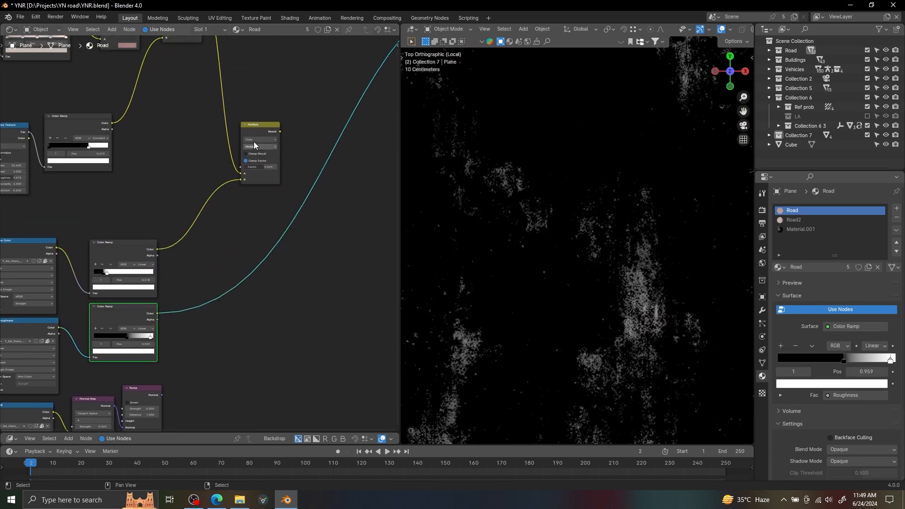
pyautogui.keyDown('ctrl'); pyautogui.keyDown('shift'); pyautogui.click(254, 130); pyautogui.keyUp('shift'); pyautogui.keyUp('ctrl')
pyautogui.hotkey('shift', 'd')
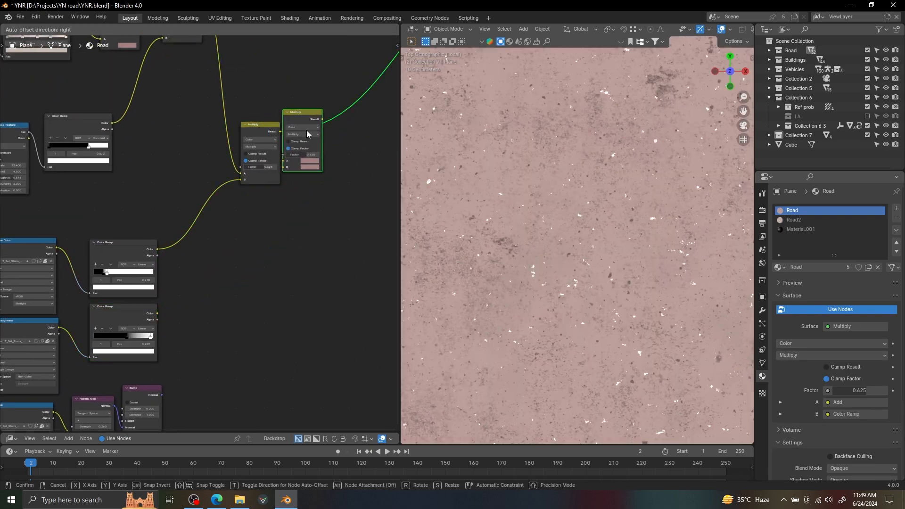
pyautogui.click(317, 118)
pyautogui.click(316, 135)
pyautogui.click(311, 197)
# Connect the Roughness texture's Color Ramp to the new Add node's B input and set the factor to 0.908.
pyautogui.moveTo(157, 313); pyautogui.dragTo(305, 167)
pyautogui.moveTo(318, 177); pyautogui.dragTo(271, 225, button='middle')
pyautogui.keyDown('alt'); pyautogui.moveTo(271, 225); pyautogui.dragTo(261, 235); pyautogui.keyUp('alt')
pyautogui.keyDown('ctrl'); pyautogui.keyDown('alt'); pyautogui.moveTo(261, 235); pyautogui.dragTo(336, 193); pyautogui.keyUp('alt'); pyautogui.keyUp('ctrl')
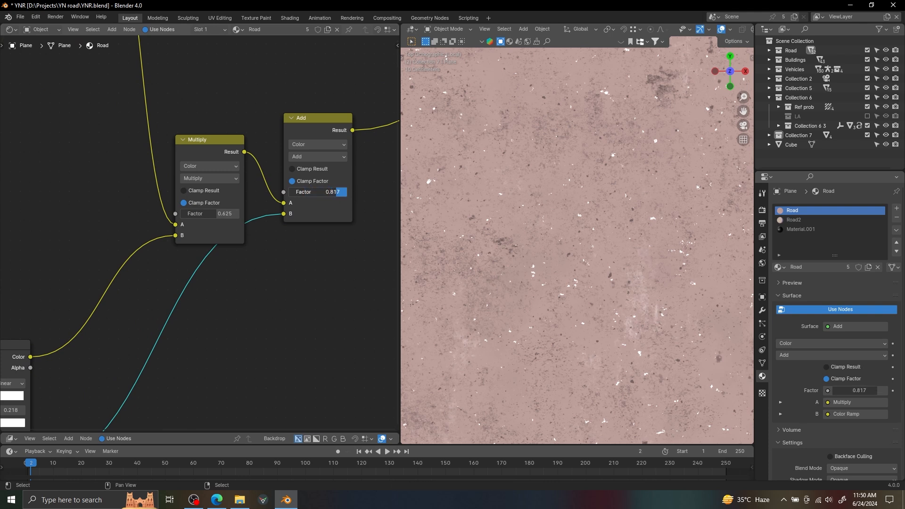
pyautogui.keyDown('ctrl'); pyautogui.keyDown('alt'); pyautogui.moveTo(276, 223); pyautogui.dragTo(275, 263); pyautogui.keyUp('alt'); pyautogui.keyUp('ctrl')
pyautogui.keyDown('ctrl'); pyautogui.keyDown('alt'); pyautogui.moveTo(264, 180); pyautogui.dragTo(323, 156); pyautogui.keyUp('alt'); pyautogui.keyUp('ctrl')
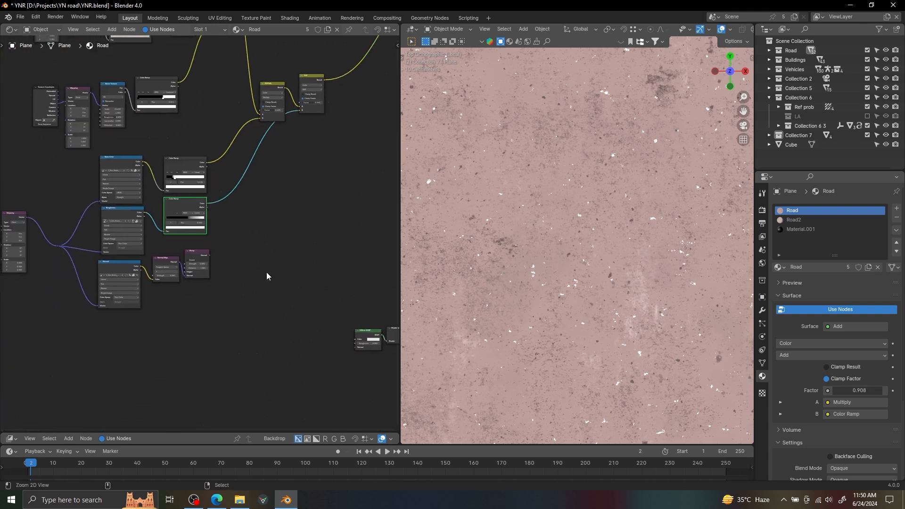
# Move the node chain from Diffuse BSDF to its Color Ramp next to the Bump node.
pyautogui.keyDown('ctrl'); pyautogui.keyDown('alt'); pyautogui.moveTo(266, 275); pyautogui.dragTo(272, 224); pyautogui.keyUp('alt'); pyautogui.keyUp('ctrl')
pyautogui.keyDown('alt'); pyautogui.moveTo(308, 280); pyautogui.dragTo(193, 235); pyautogui.keyUp('alt')
pyautogui.keyDown('ctrl'); pyautogui.keyDown('alt'); pyautogui.moveTo(194, 236); pyautogui.dragTo(231, 315); pyautogui.keyUp('alt'); pyautogui.keyUp('ctrl')
pyautogui.moveTo(240, 253); pyautogui.dragTo(369, 330)
pyautogui.press('g')
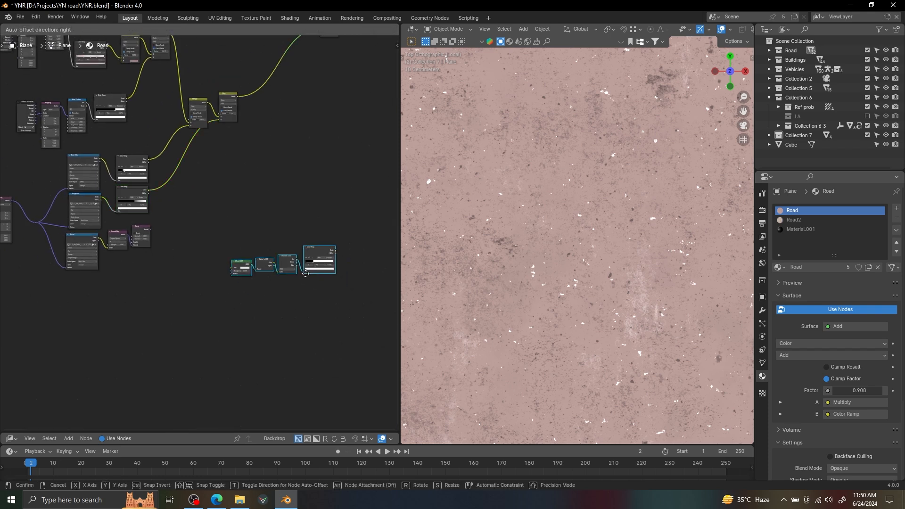
pyautogui.click(238, 248)
# Link the Bump node's Normal output to the Diffuse BSDF's Normal input and nudge the Normal Map node.
pyautogui.keyDown('ctrl'); pyautogui.keyDown('alt'); pyautogui.moveTo(191, 264); pyautogui.dragTo(184, 203); pyautogui.keyUp('alt'); pyautogui.keyUp('ctrl')
pyautogui.keyDown('alt'); pyautogui.moveTo(138, 245); pyautogui.dragTo(210, 257); pyautogui.keyUp('alt')
pyautogui.keyDown('ctrl'); pyautogui.keyDown('alt'); pyautogui.moveTo(152, 291); pyautogui.dragTo(219, 267); pyautogui.keyUp('alt'); pyautogui.keyUp('ctrl')
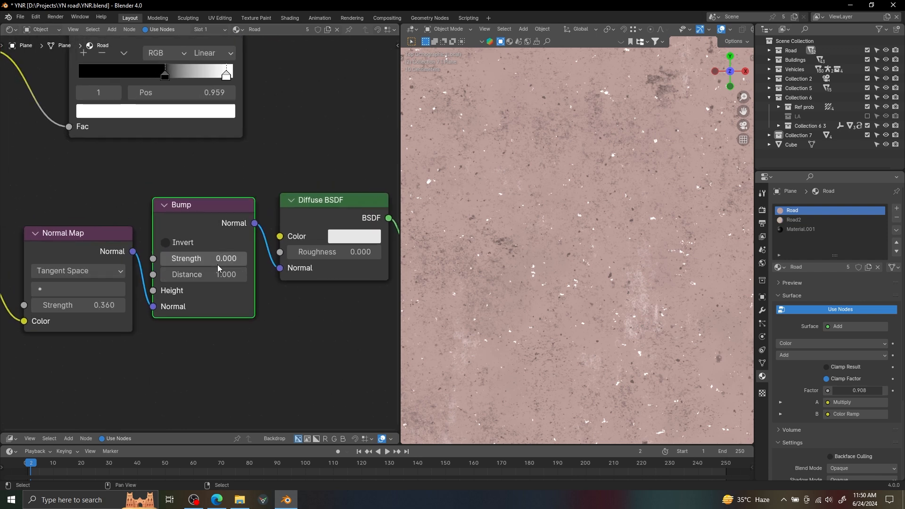
pyautogui.keyDown('alt'); pyautogui.moveTo(93, 295); pyautogui.dragTo(175, 293); pyautogui.keyUp('alt')
pyautogui.moveTo(163, 255); pyautogui.dragTo(154, 252)
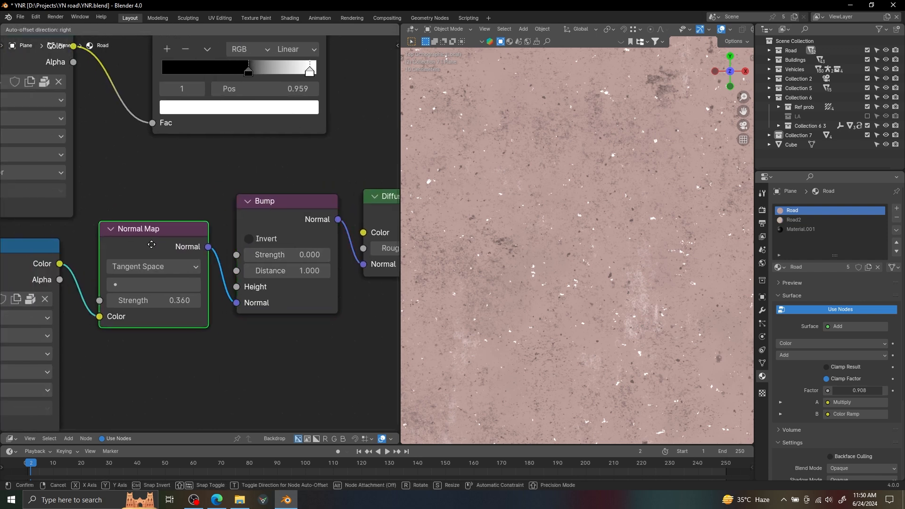
# Preview the Color Ramp at the end of the Diffuse BSDF chain and fine-tune its stop.
pyautogui.keyDown('alt'); pyautogui.moveTo(231, 299); pyautogui.dragTo(170, 311); pyautogui.keyUp('alt')
pyautogui.keyDown('alt'); pyautogui.moveTo(302, 287); pyautogui.dragTo(98, 293); pyautogui.keyUp('alt')
pyautogui.keyDown('ctrl'); pyautogui.keyDown('alt'); pyautogui.moveTo(302, 248); pyautogui.dragTo(327, 266); pyautogui.keyUp('alt'); pyautogui.keyUp('ctrl')
pyautogui.keyDown('alt'); pyautogui.moveTo(333, 267); pyautogui.dragTo(104, 269); pyautogui.keyUp('alt')
pyautogui.keyDown('alt'); pyautogui.moveTo(311, 236); pyautogui.dragTo(193, 202); pyautogui.keyUp('alt')
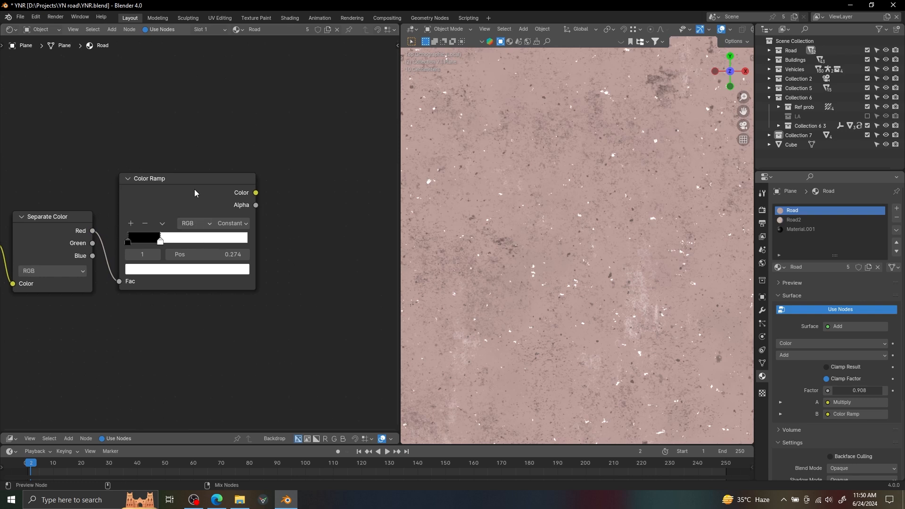
pyautogui.keyDown('ctrl'); pyautogui.keyDown('shift'); pyautogui.click(194, 188); pyautogui.keyUp('shift'); pyautogui.keyUp('ctrl')
pyautogui.moveTo(173, 236)
pyautogui.mouseDown()
pyautogui.moveTo(163, 236)
pyautogui.moveTo(190, 237)
pyautogui.moveTo(170, 237)
pyautogui.mouseUp()
pyautogui.keyDown('ctrl'); pyautogui.keyDown('alt'); pyautogui.moveTo(199, 179); pyautogui.dragTo(260, 309); pyautogui.keyUp('alt'); pyautogui.keyUp('ctrl')
# Duplicate the Multiply node and place the copy between the last Add node and the Material Output.
pyautogui.keyDown('ctrl'); pyautogui.keyDown('shift'); pyautogui.click(197, 168); pyautogui.keyUp('shift'); pyautogui.keyUp('ctrl')
pyautogui.click(112, 182)
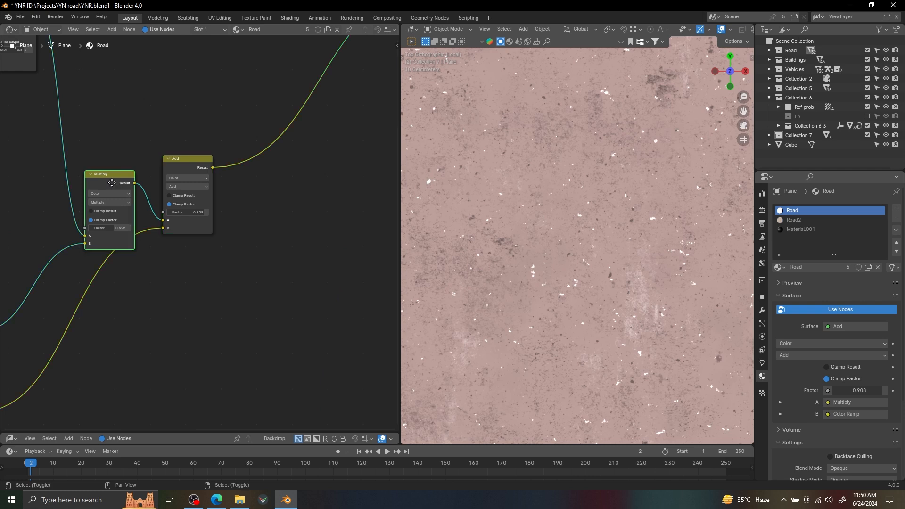
pyautogui.hotkey('shift', 'd')
pyautogui.click(267, 143)
# Connect the Diffuse BSDF chain's Color Ramp to the last Multiply node's B input and set the factor to 0.700.
pyautogui.scroll(-3, 268, 197)
pyautogui.keyDown('alt'); pyautogui.moveTo(227, 358); pyautogui.dragTo(241, 240, button='right'); pyautogui.keyUp('alt')
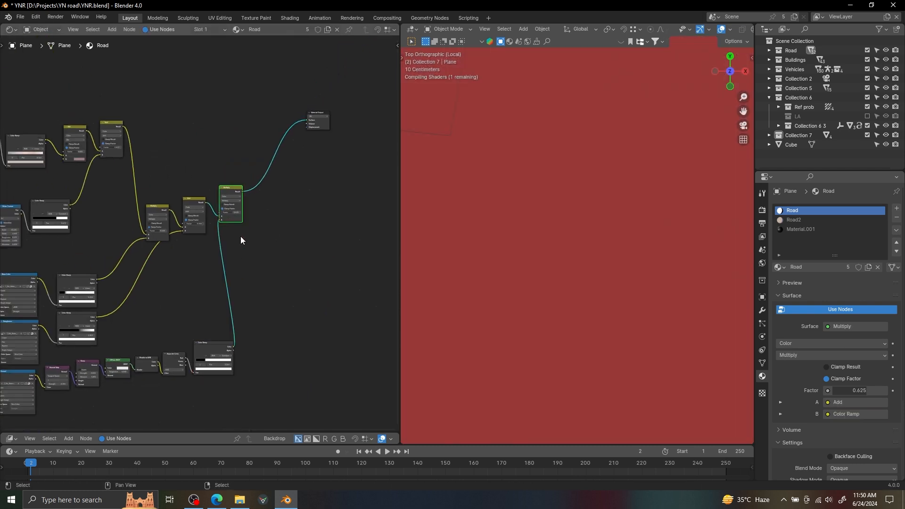
pyautogui.scroll(4, 240, 236)
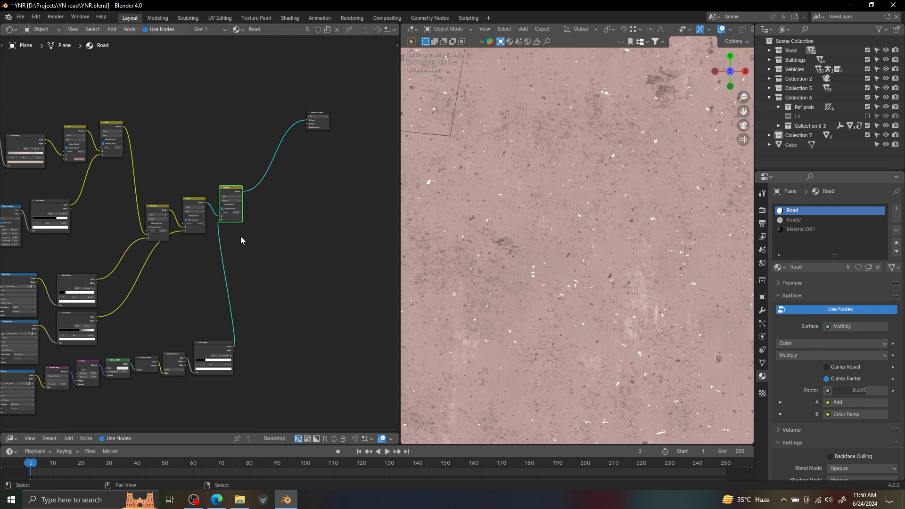
pyautogui.moveTo(281, 179); pyautogui.dragTo(289, 179)
pyautogui.scroll(-5, 289, 263)
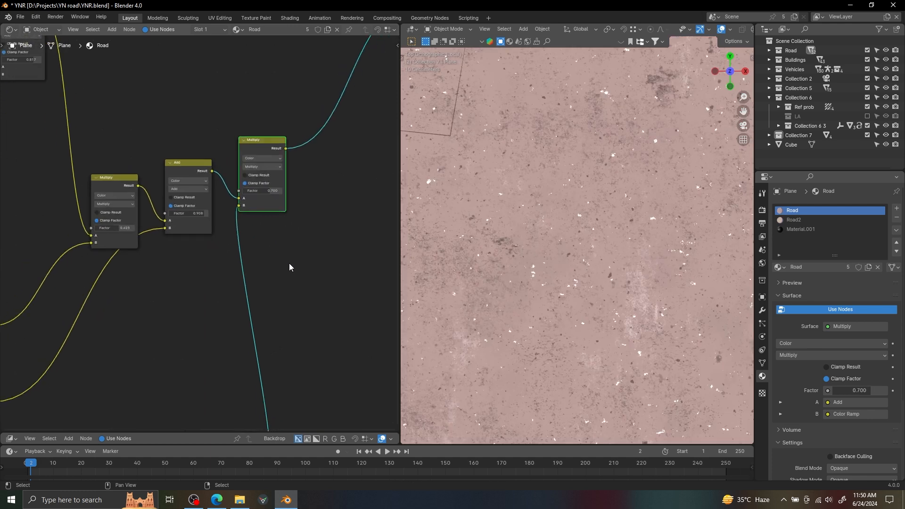
# Move the Material Output node closer to the final Multiply node.
pyautogui.scroll(-2, 292, 252)
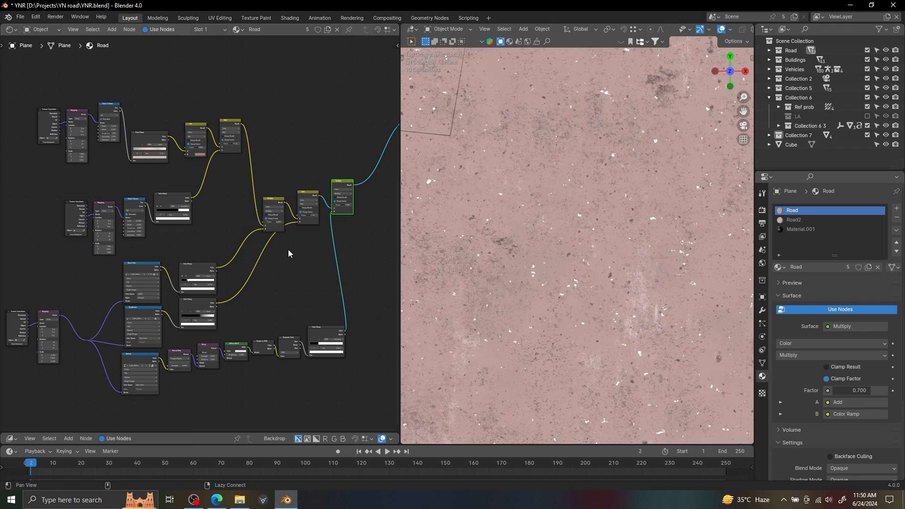
pyautogui.moveTo(368, 108); pyautogui.dragTo(399, 169)
pyautogui.press('g')
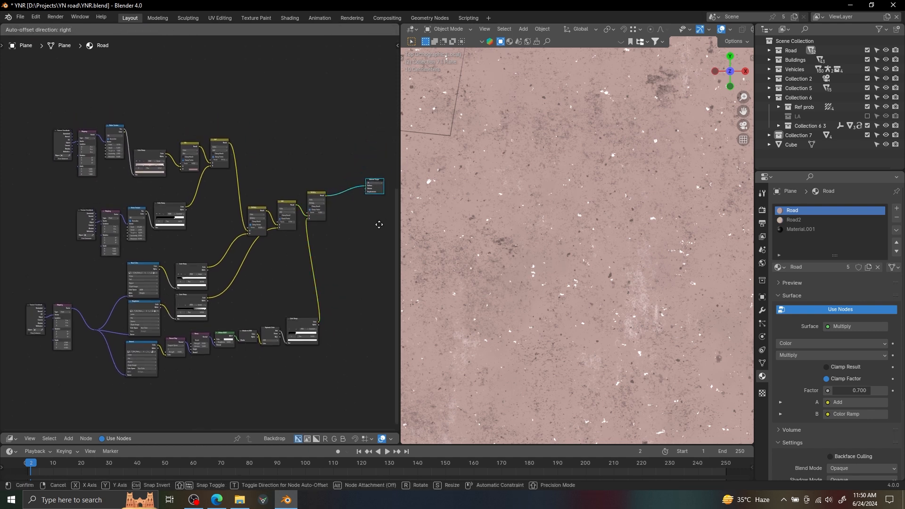
pyautogui.click(379, 237)
pyautogui.keyDown('alt'); pyautogui.moveTo(323, 238); pyautogui.dragTo(324, 230); pyautogui.keyUp('alt')
pyautogui.scroll(-1, 323, 236)
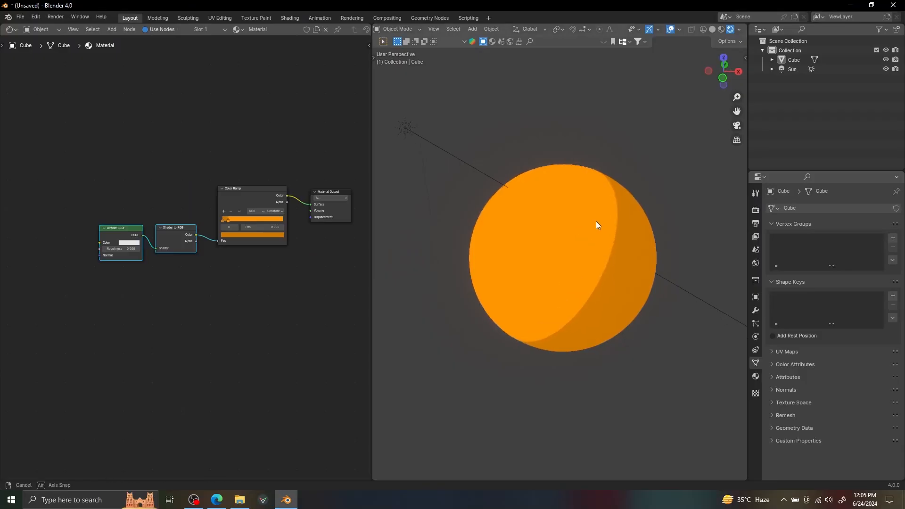
pyautogui.moveTo(596, 225)
pyautogui.mouseDown(button='middle')
pyautogui.moveTo(577, 205)
pyautogui.moveTo(577, 219)
pyautogui.mouseUp(button='middle')
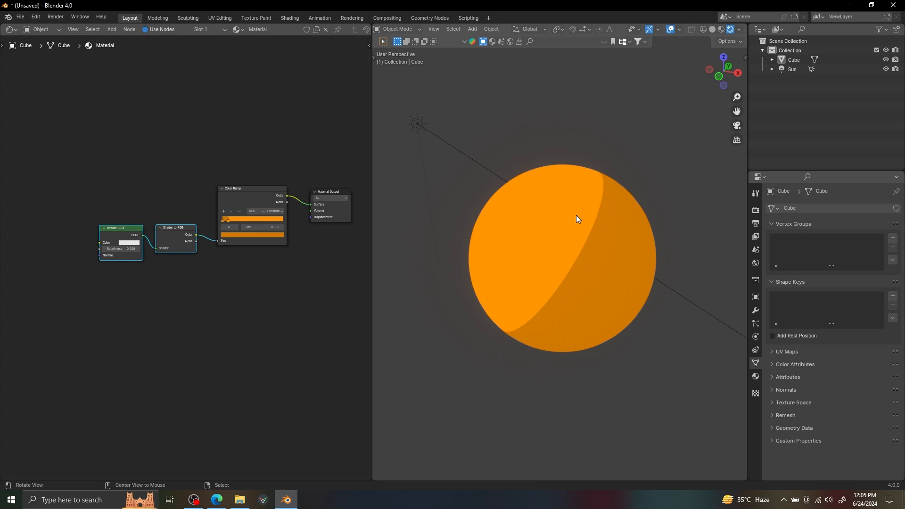
# Select the Sun light and set its color to red.
pyautogui.keyDown('alt'); pyautogui.moveTo(575, 214); pyautogui.dragTo(577, 207); pyautogui.keyUp('alt')
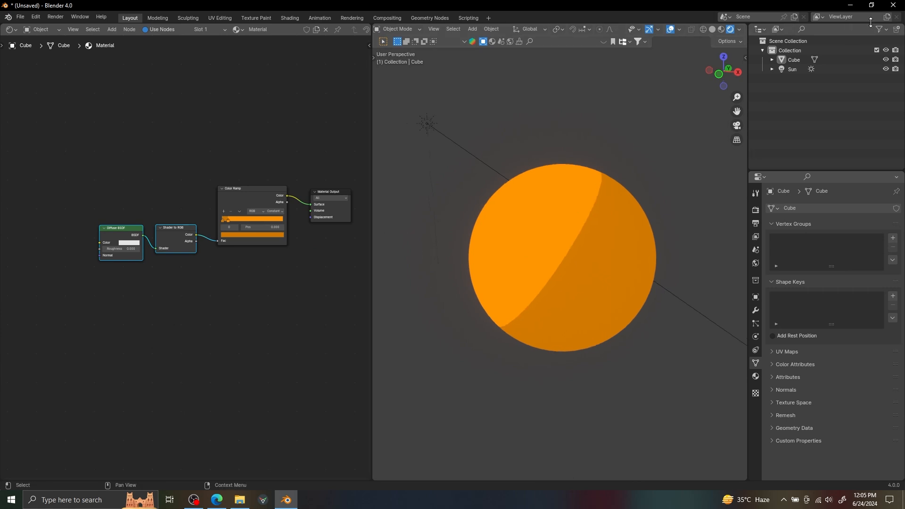
pyautogui.click(886, 17)
pyautogui.moveTo(564, 152); pyautogui.dragTo(579, 147, button='middle')
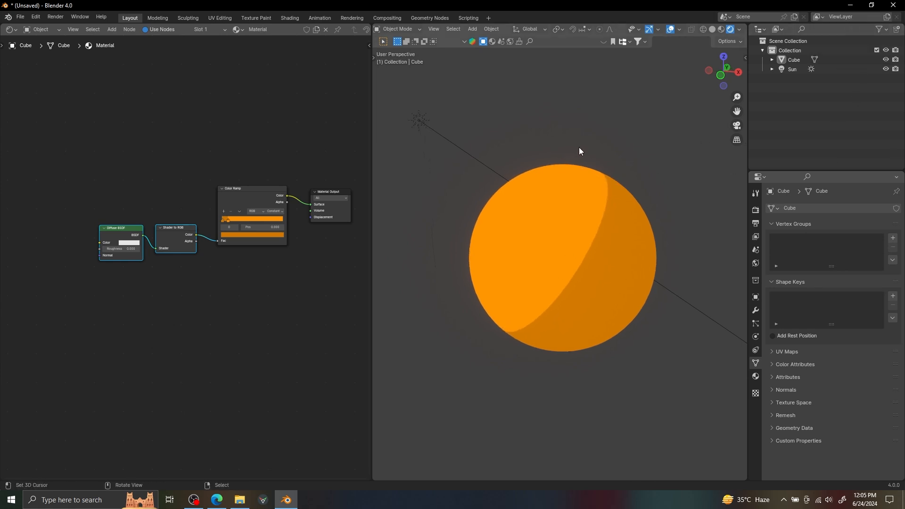
pyautogui.click(419, 120)
pyautogui.hotkey('ctrl', 'z')
pyautogui.click(413, 121)
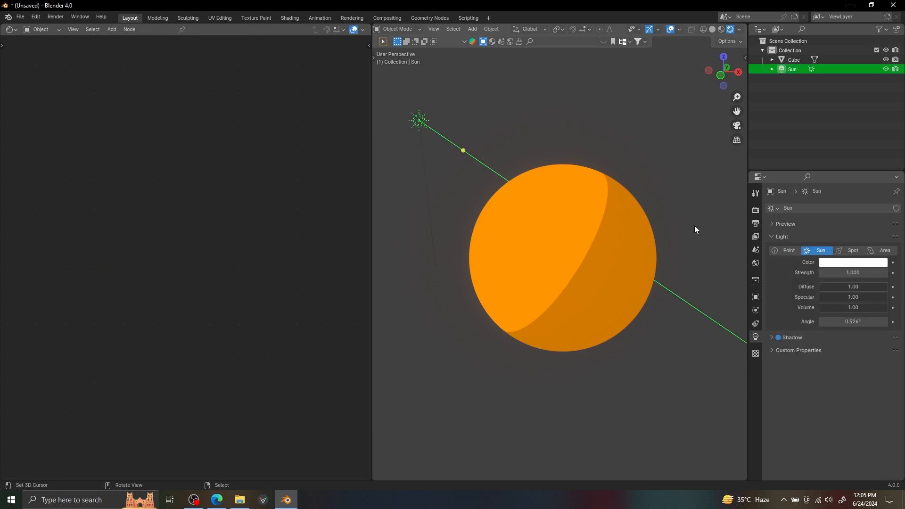
pyautogui.click(865, 267)
pyautogui.moveTo(842, 238); pyautogui.dragTo(791, 247)
# Add a Separate Color node between the sphere material's Shader to RGB and Color Ramp nodes.
pyautogui.click(524, 200)
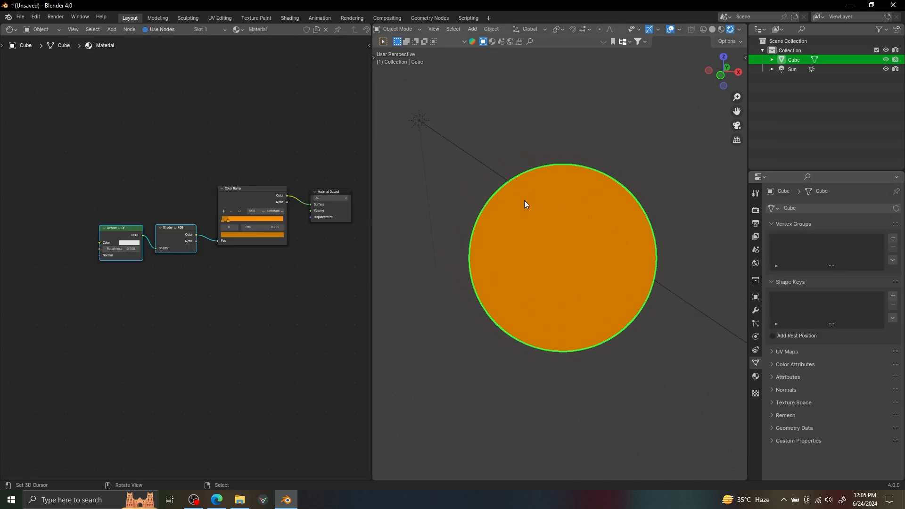
pyautogui.scroll(3, 225, 196)
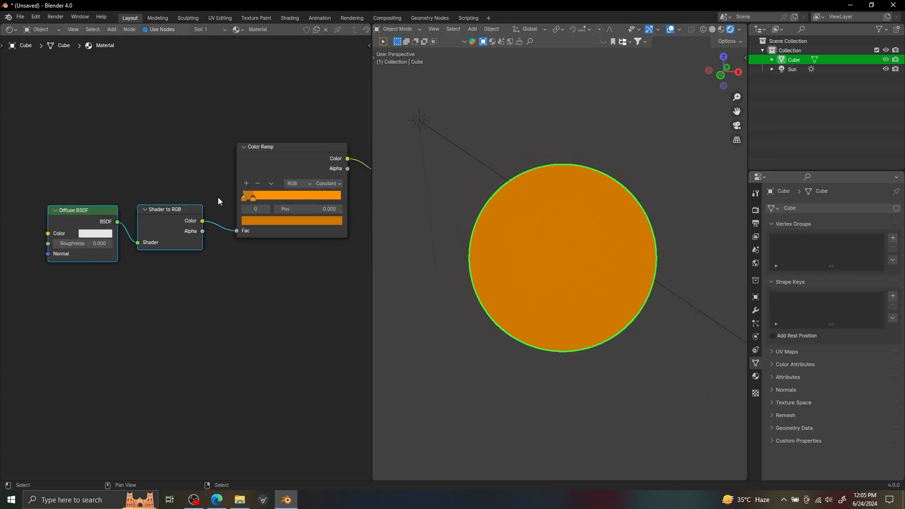
pyautogui.hotkey('shift', 'a')
pyautogui.write('s')
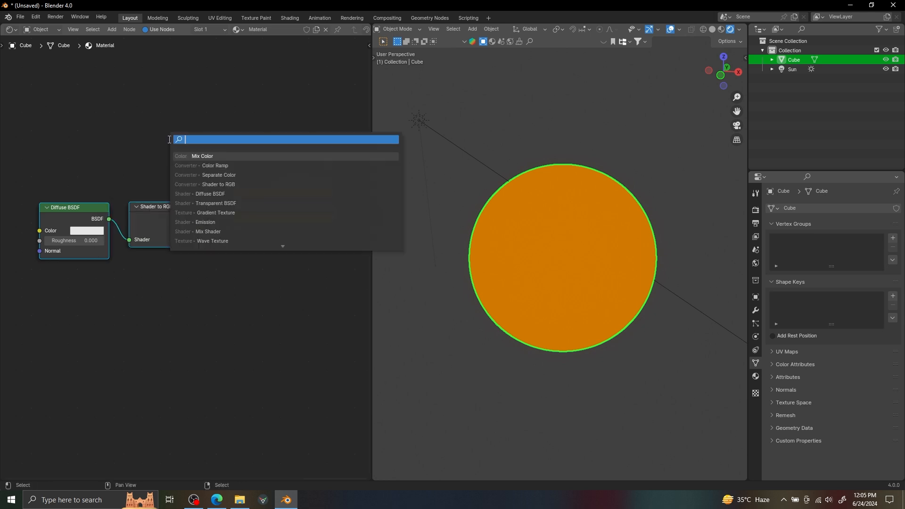
pyautogui.click(189, 155)
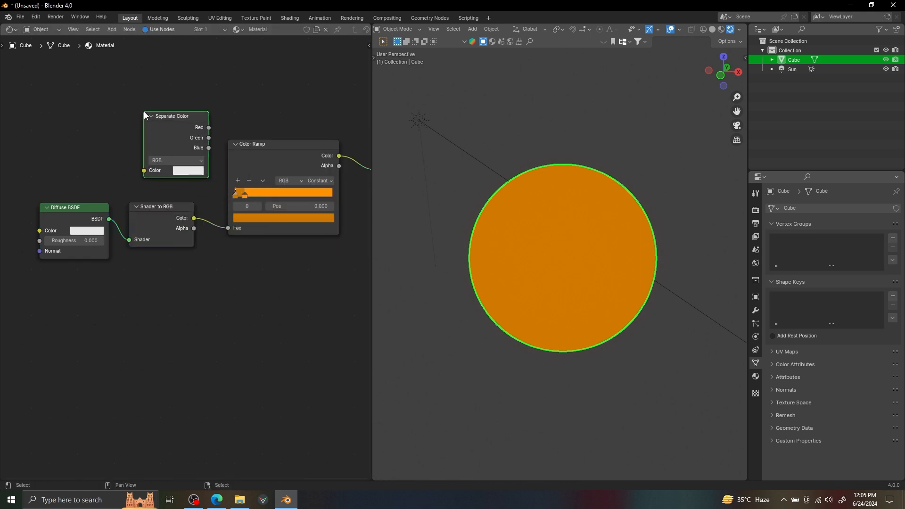
pyautogui.click(227, 211)
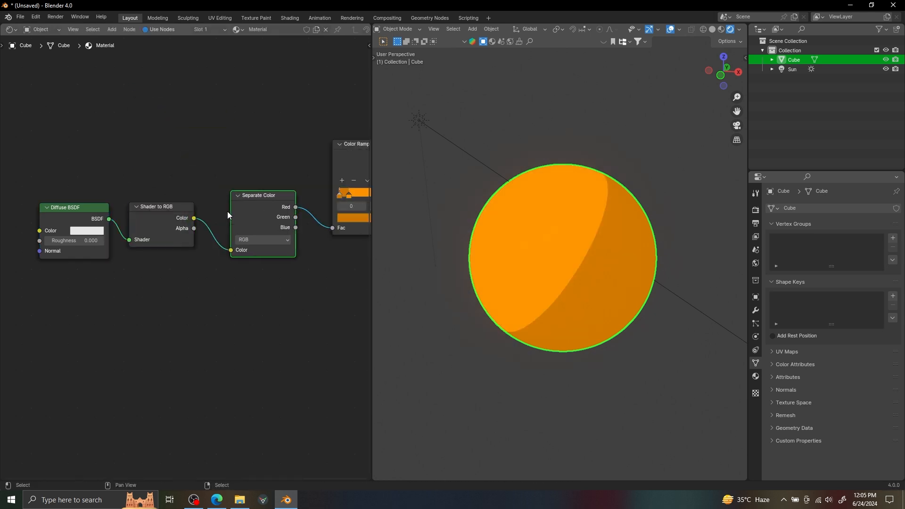
# Check the Sun light against the sphere's Separate Color setup, and add a Point light placed near the sphere.
pyautogui.click(421, 121)
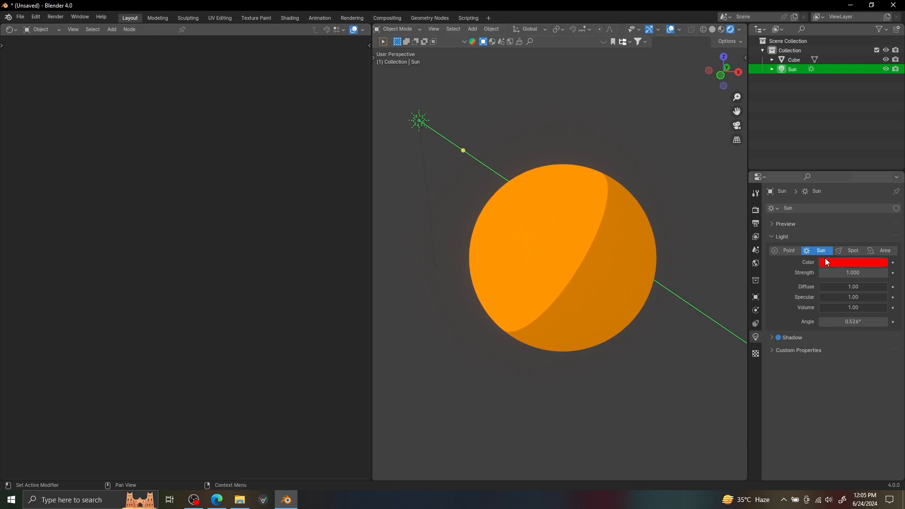
pyautogui.click(578, 186)
pyautogui.moveTo(295, 207); pyautogui.dragTo(298, 154)
pyautogui.keyDown('ctrl'); pyautogui.hscroll(5, 298, 154); pyautogui.keyUp('ctrl')
pyautogui.click(421, 121)
pyautogui.hotkey('shift', 'a')
pyautogui.moveTo(605, 272)
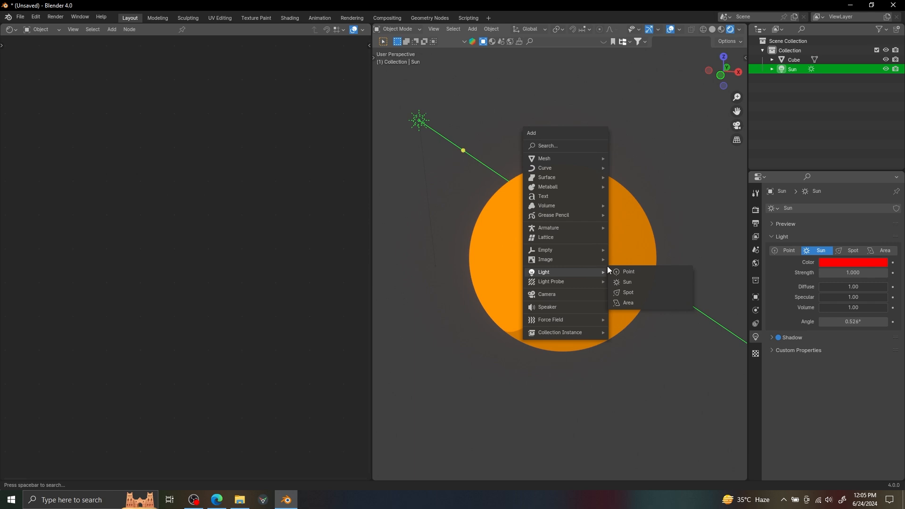
pyautogui.click(638, 273)
pyautogui.press('g')
pyautogui.click(611, 177)
pyautogui.moveTo(611, 177)
pyautogui.mouseDown(button='middle')
pyautogui.moveTo(532, 194)
pyautogui.moveTo(563, 206)
pyautogui.mouseUp(button='middle')
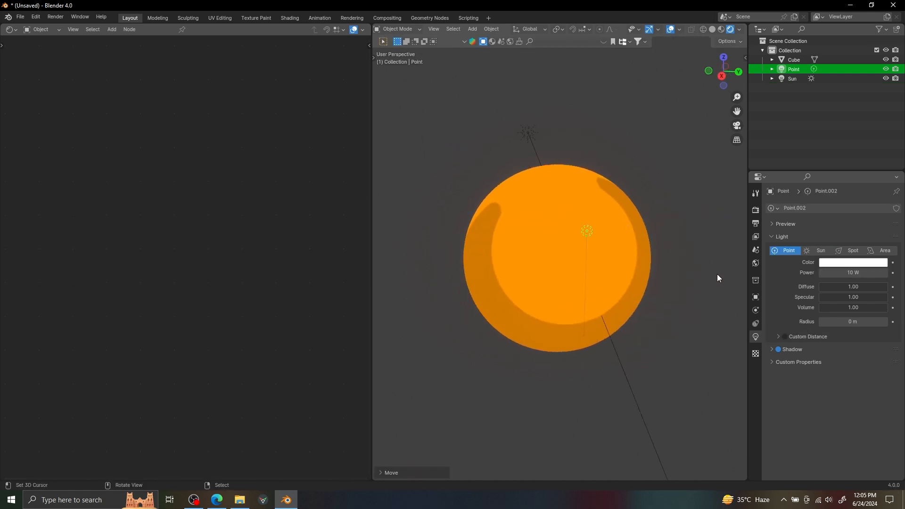
# Set the Point light's color to pure green, with red 0, green 1 and blue 0.
pyautogui.click(844, 262)
pyautogui.moveTo(836, 230); pyautogui.dragTo(820, 230)
pyautogui.moveTo(819, 248); pyautogui.dragTo(797, 248)
# Duplicate the sphere material's Color Ramp, feed the copy from Separate Color's Green output, and reset it to defaults.
pyautogui.click(560, 244)
pyautogui.click(196, 166)
pyautogui.hotkey('shift', 'd')
pyautogui.click(165, 217)
pyautogui.moveTo(165, 218); pyautogui.dragTo(192, 296)
pyautogui.press('BackSpace')
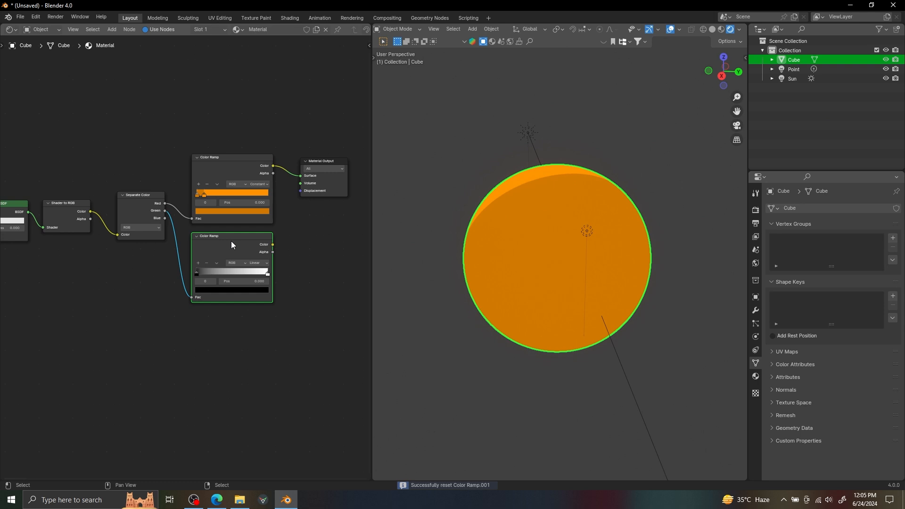
# Set the reset Color Ramp to Constant interpolation, preview it, and move its white stop to about 0.345.
pyautogui.scroll(3, 231, 245)
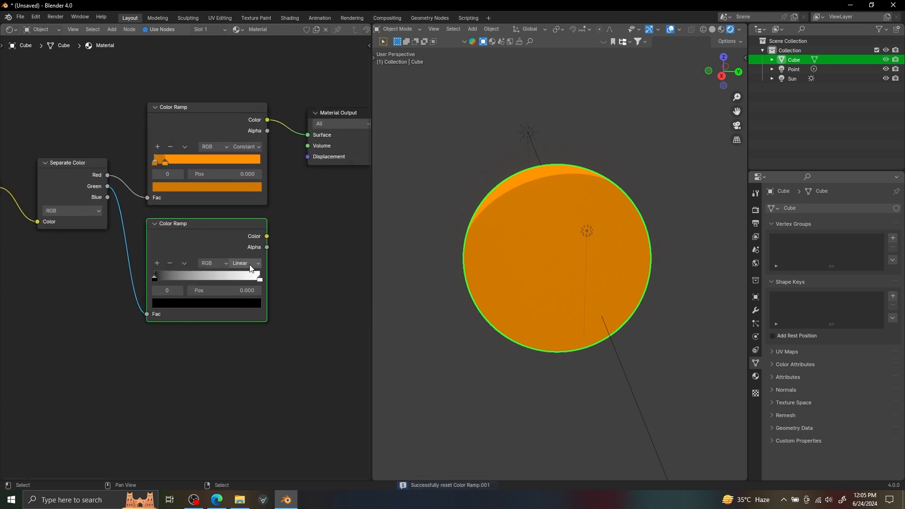
pyautogui.click(250, 267)
pyautogui.click(263, 338)
pyautogui.click(245, 264)
pyautogui.click(255, 333)
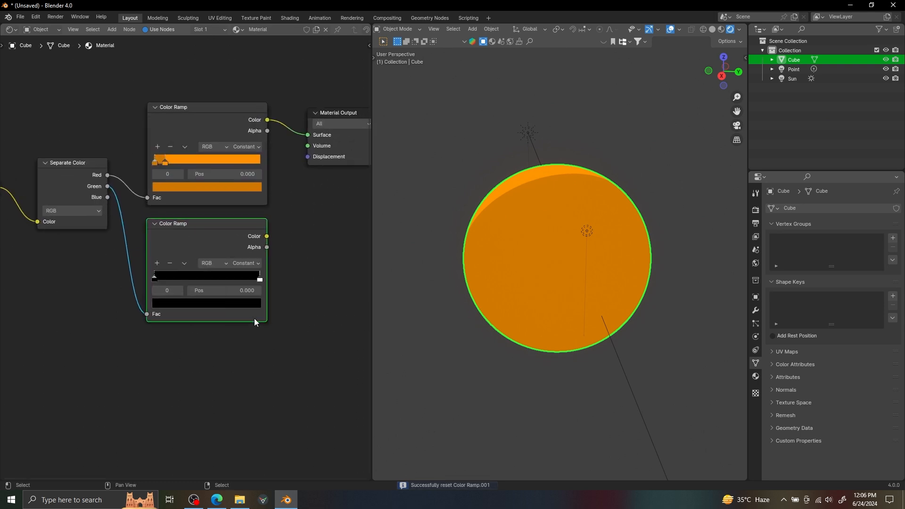
pyautogui.keyDown('ctrl'); pyautogui.keyDown('shift'); pyautogui.click(228, 243); pyautogui.keyUp('shift'); pyautogui.keyUp('ctrl')
pyautogui.moveTo(259, 279); pyautogui.dragTo(189, 284)
# Add a Mix Color node in Add mode after the first Color Ramp and connect the second ramp to its B input.
pyautogui.keyDown('ctrl'); pyautogui.keyDown('shift'); pyautogui.click(216, 121); pyautogui.keyUp('shift'); pyautogui.keyUp('ctrl')
pyautogui.hotkey('shift', 'a')
pyautogui.write('mix')
pyautogui.press('Return')
pyautogui.click(264, 130)
pyautogui.moveTo(264, 129); pyautogui.dragTo(219, 127, button='middle')
pyautogui.click(269, 152)
pyautogui.press('a')
pyautogui.moveTo(202, 232); pyautogui.dragTo(278, 188)
# Duplicate the green Point light and place the copy on another side of the sphere.
pyautogui.moveTo(493, 185); pyautogui.dragTo(599, 208, button='middle')
pyautogui.rightClick(702, 230)
pyautogui.keyDown('alt'); pyautogui.moveTo(701, 230); pyautogui.dragTo(684, 261); pyautogui.keyUp('alt')
pyautogui.hotkey('shift', 'd')
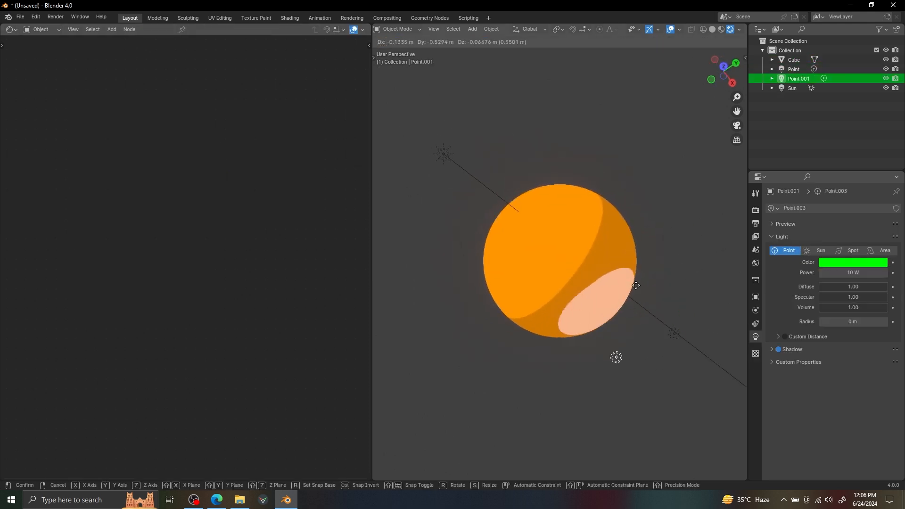
pyautogui.click(567, 307)
pyautogui.moveTo(626, 307); pyautogui.dragTo(683, 288, button='middle')
# Set the duplicated Point light's color to blue.
pyautogui.click(837, 261)
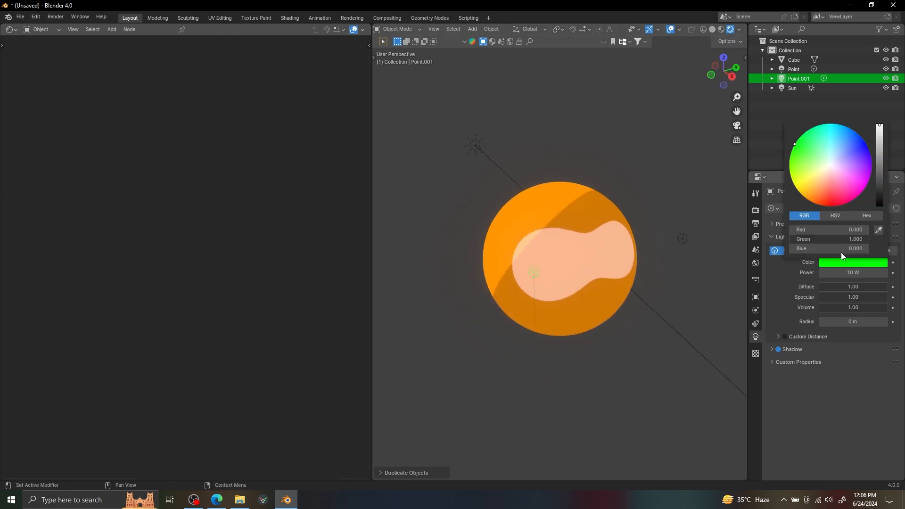
pyautogui.moveTo(878, 196); pyautogui.dragTo(879, 205)
pyautogui.moveTo(798, 248); pyautogui.dragTo(868, 248)
# Duplicate the sphere material's second Color Ramp below it and connect Separate Color's Blue output to the copy's Fac input.
pyautogui.rightClick(612, 240)
pyautogui.moveTo(146, 237); pyautogui.dragTo(226, 189, button='middle')
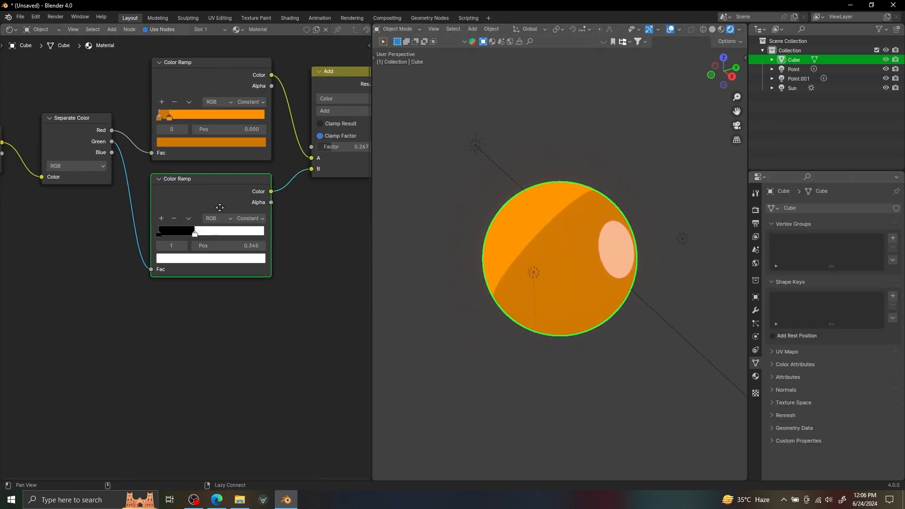
pyautogui.hotkey('shift', 'd')
pyautogui.click(226, 297)
pyautogui.moveTo(121, 146); pyautogui.dragTo(161, 372)
pyautogui.moveTo(269, 241); pyautogui.dragTo(177, 255, button='middle')
# Duplicate the Add node after the first one, connect the third Color Ramp to it, and view the lit sphere.
pyautogui.click(263, 88)
pyautogui.hotkey('shift', 'd')
pyautogui.click(354, 80)
pyautogui.scroll(-1, 198, 306)
pyautogui.moveTo(188, 299); pyautogui.dragTo(317, 179)
pyautogui.scroll(-1, 317, 179)
pyautogui.moveTo(316, 179); pyautogui.dragTo(284, 180, button='middle')
pyautogui.moveTo(283, 180); pyautogui.dragTo(311, 180)
pyautogui.click(491, 197)
pyautogui.moveTo(491, 198); pyautogui.dragTo(570, 209, button='middle')
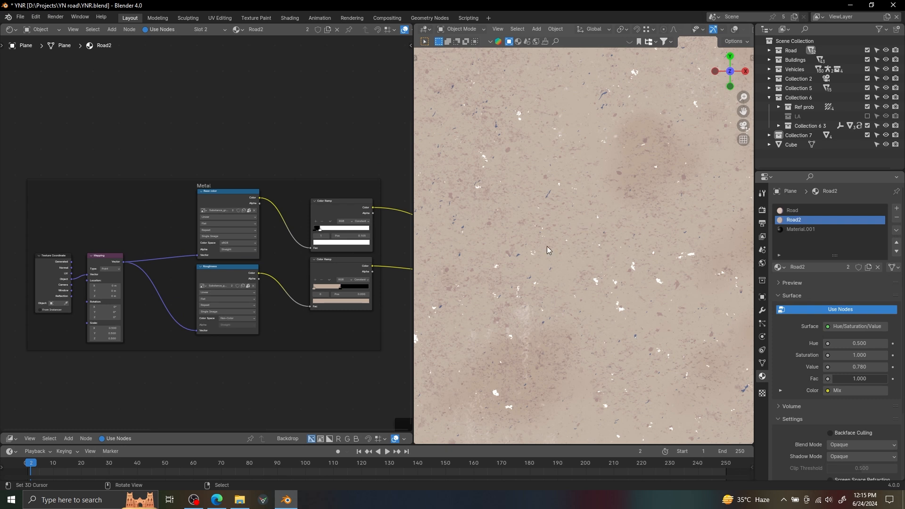
# Preview the Road2 material's metal Base color and Roughness textures, their Color Ramps, and the Multiply and Add nodes in turn.
pyautogui.keyDown('ctrl'); pyautogui.keyDown('shift'); pyautogui.click(225, 196); pyautogui.keyUp('shift'); pyautogui.keyUp('ctrl')
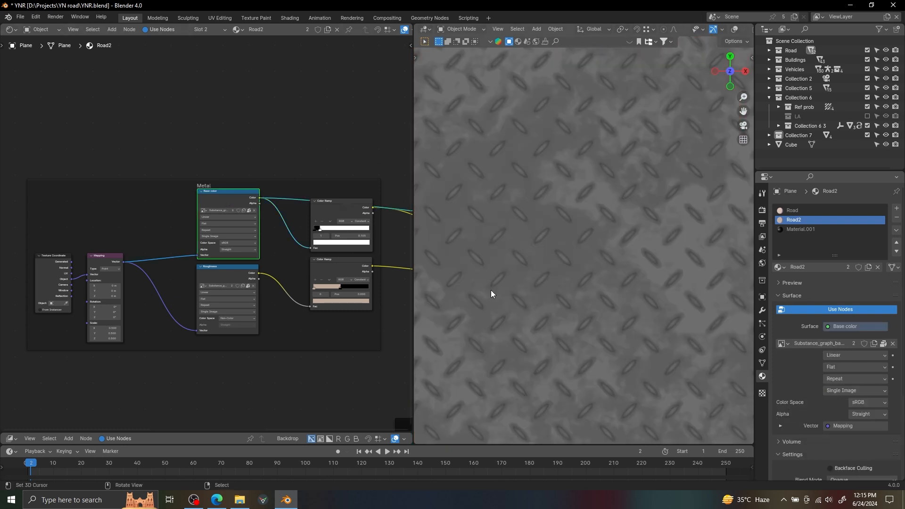
pyautogui.keyDown('ctrl'); pyautogui.keyDown('shift'); pyautogui.click(237, 267); pyautogui.keyUp('shift'); pyautogui.keyUp('ctrl')
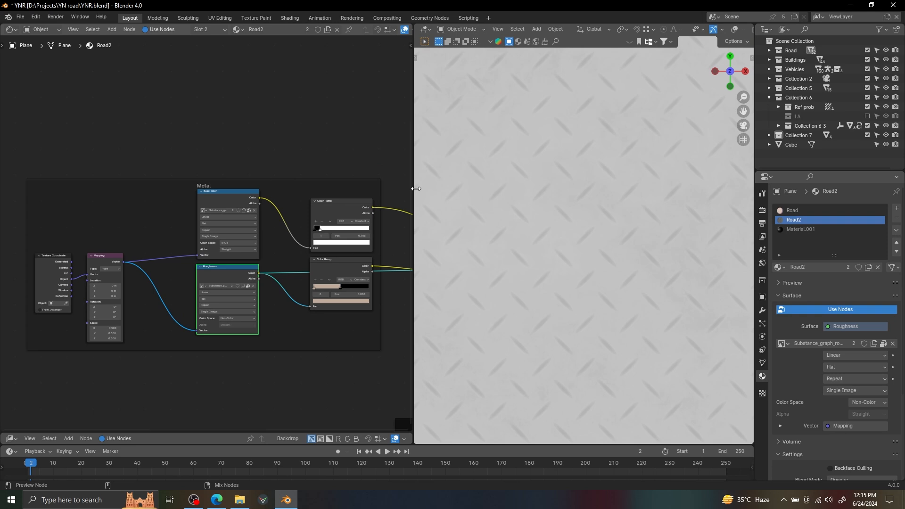
pyautogui.keyDown('ctrl'); pyautogui.keyDown('shift'); pyautogui.click(342, 205); pyautogui.keyUp('shift'); pyautogui.keyUp('ctrl')
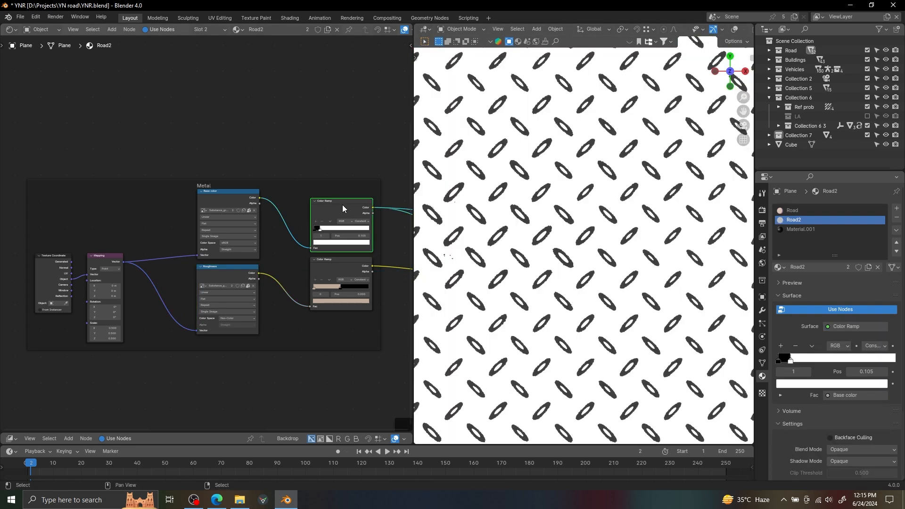
pyautogui.moveTo(351, 200); pyautogui.dragTo(180, 203, button='middle')
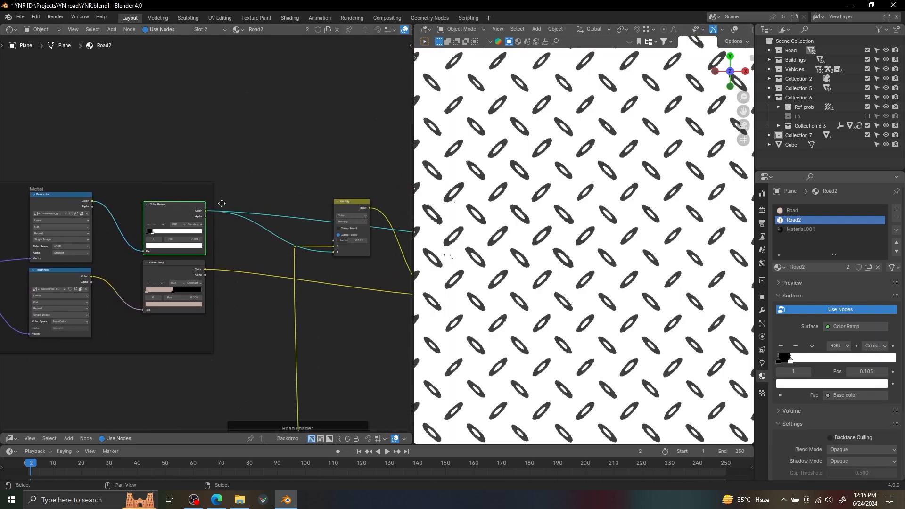
pyautogui.keyDown('ctrl'); pyautogui.keyDown('shift'); pyautogui.click(345, 208); pyautogui.keyUp('shift'); pyautogui.keyUp('ctrl')
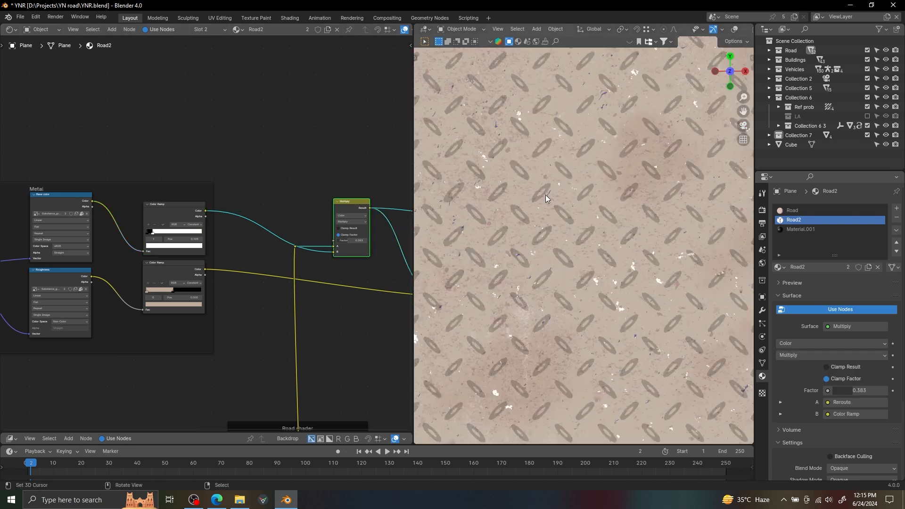
pyautogui.keyDown('ctrl'); pyautogui.keyDown('shift'); pyautogui.click(174, 266); pyautogui.keyUp('shift'); pyautogui.keyUp('ctrl')
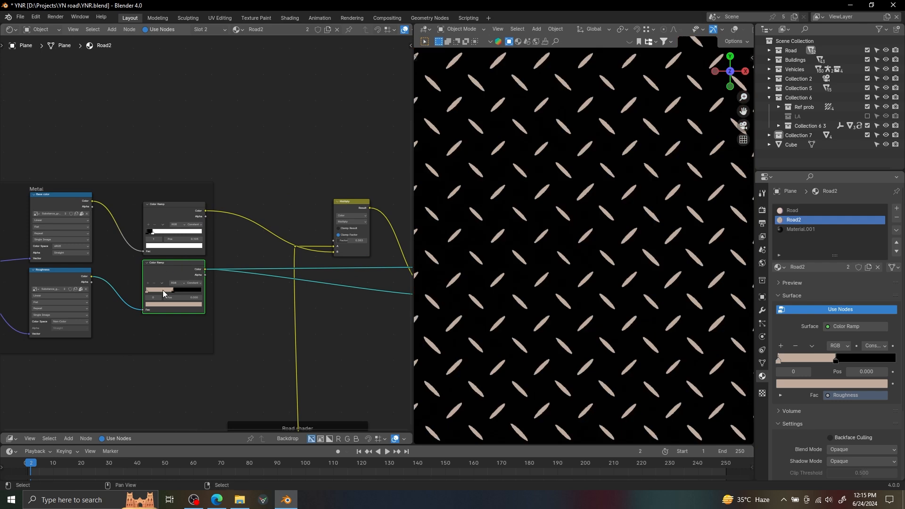
pyautogui.moveTo(286, 297); pyautogui.dragTo(155, 299, button='middle')
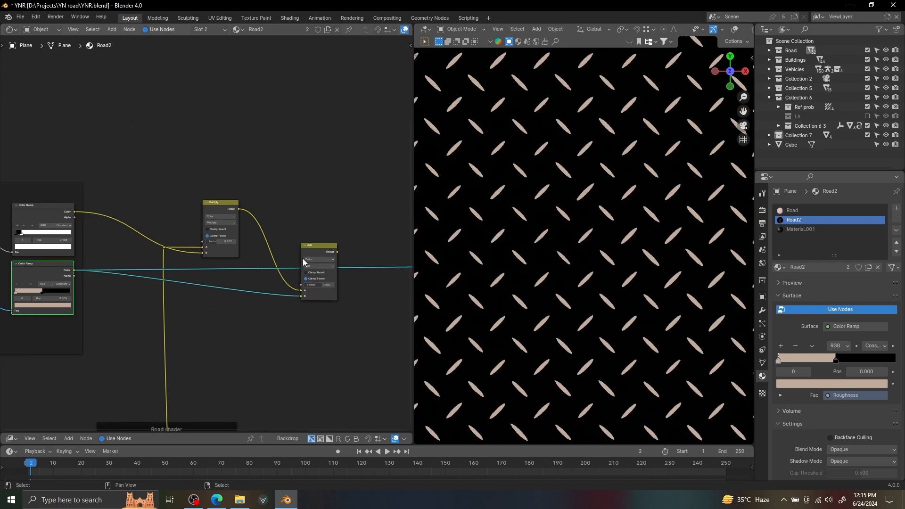
pyautogui.keyDown('ctrl'); pyautogui.keyDown('shift'); pyautogui.click(318, 253); pyautogui.keyUp('shift'); pyautogui.keyUp('ctrl')
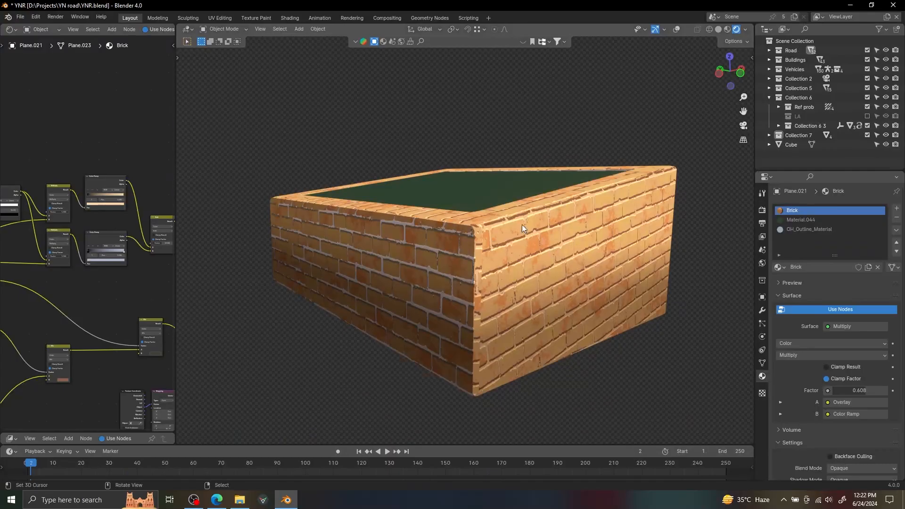
# Circle brick edges on both the lit and shaded walls of the planter with the Annotate tool.
pyautogui.moveTo(522, 224); pyautogui.dragTo(580, 231, button='middle')
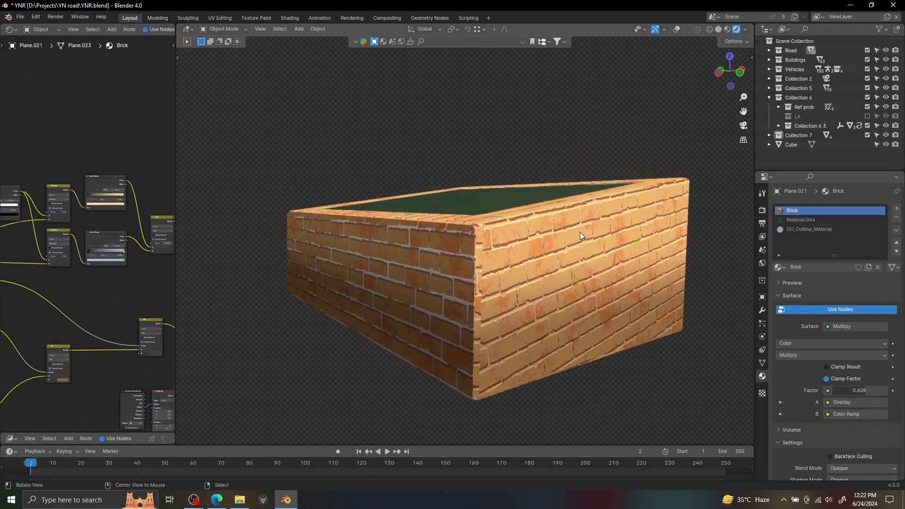
pyautogui.press('t')
pyautogui.click(188, 168)
pyautogui.press('t')
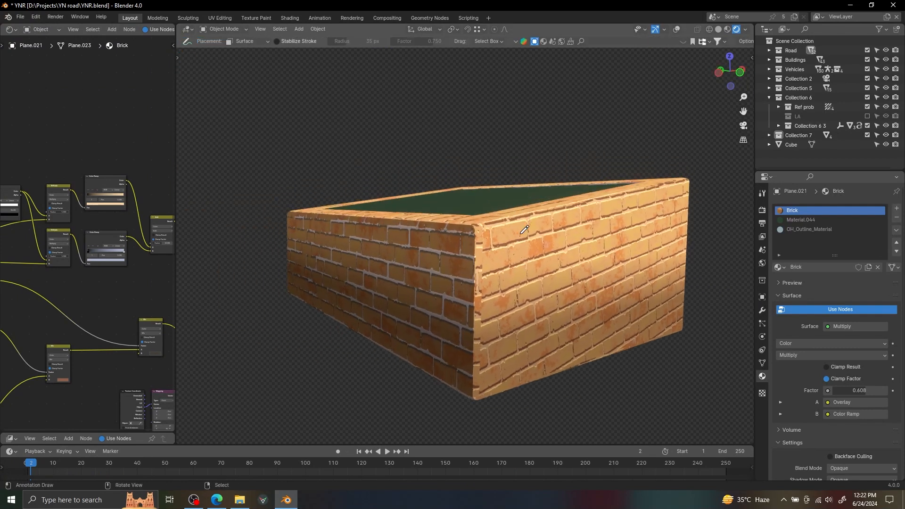
pyautogui.scroll(3, 537, 222)
pyautogui.moveTo(574, 205)
pyautogui.mouseDown()
pyautogui.moveTo(528, 213)
pyautogui.moveTo(542, 193)
pyautogui.moveTo(533, 199)
pyautogui.mouseUp()
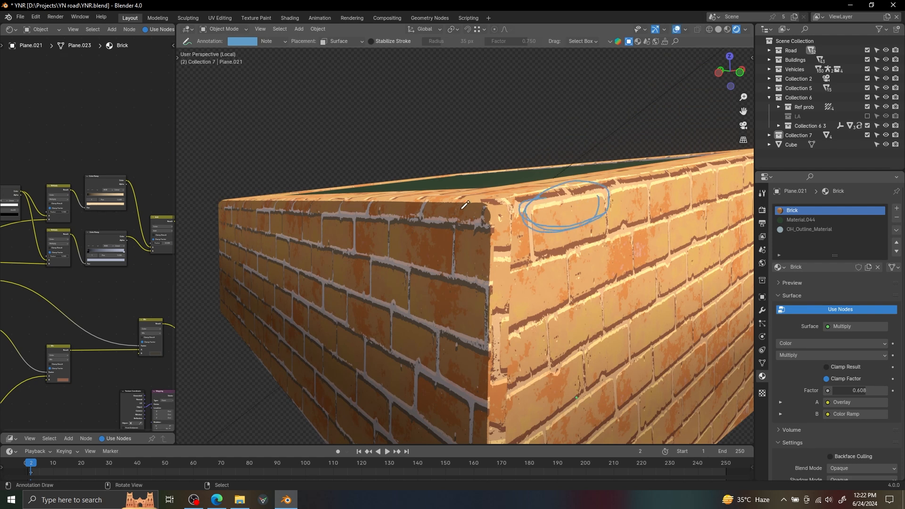
pyautogui.moveTo(378, 211)
pyautogui.mouseDown()
pyautogui.moveTo(474, 207)
pyautogui.moveTo(415, 235)
pyautogui.moveTo(405, 231)
pyautogui.mouseUp()
pyautogui.moveTo(406, 231)
pyautogui.mouseDown(button='middle')
pyautogui.moveTo(502, 252)
pyautogui.moveTo(424, 236)
pyautogui.mouseUp(button='middle')
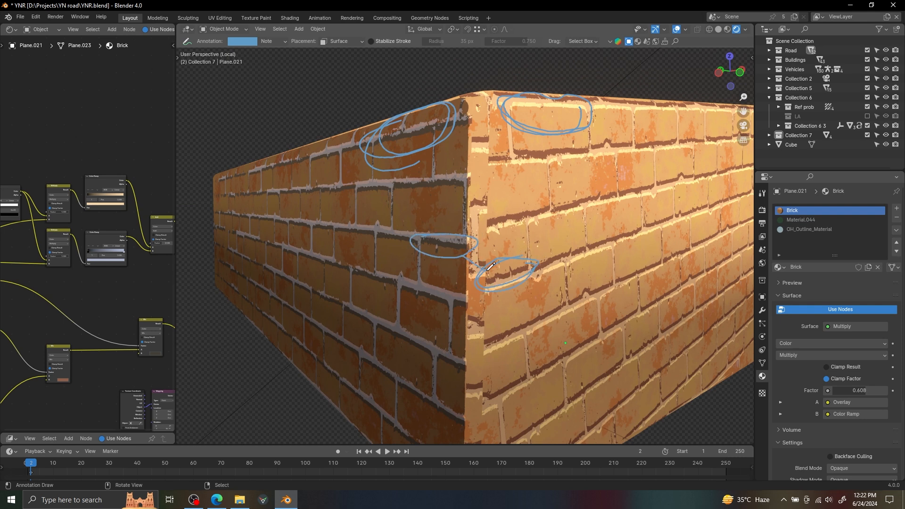
# Erase the annotation circles from the brick walls.
pyautogui.scroll(-5, 508, 113)
pyautogui.moveTo(508, 114); pyautogui.dragTo(529, 218, button='middle')
pyautogui.keyDown('ctrl'); pyautogui.moveTo(528, 217); pyautogui.dragTo(399, 212); pyautogui.keyUp('ctrl')
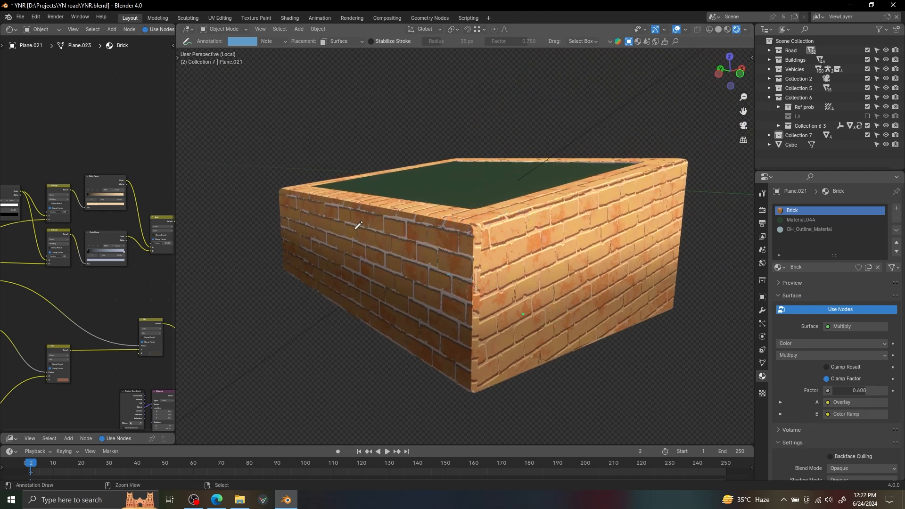
# Widen the node editor and preview the Brick material's roughness and normal image textures.
pyautogui.moveTo(175, 158); pyautogui.dragTo(332, 161)
pyautogui.scroll(-2, 172, 217)
pyautogui.moveTo(27, 219); pyautogui.dragTo(213, 204, button='middle')
pyautogui.scroll(-2, 136, 205)
pyautogui.moveTo(82, 276); pyautogui.dragTo(189, 240, button='middle')
pyautogui.scroll(4, 193, 275)
pyautogui.keyDown('ctrl'); pyautogui.keyDown('shift'); pyautogui.click(126, 282); pyautogui.keyUp('shift'); pyautogui.keyUp('ctrl')
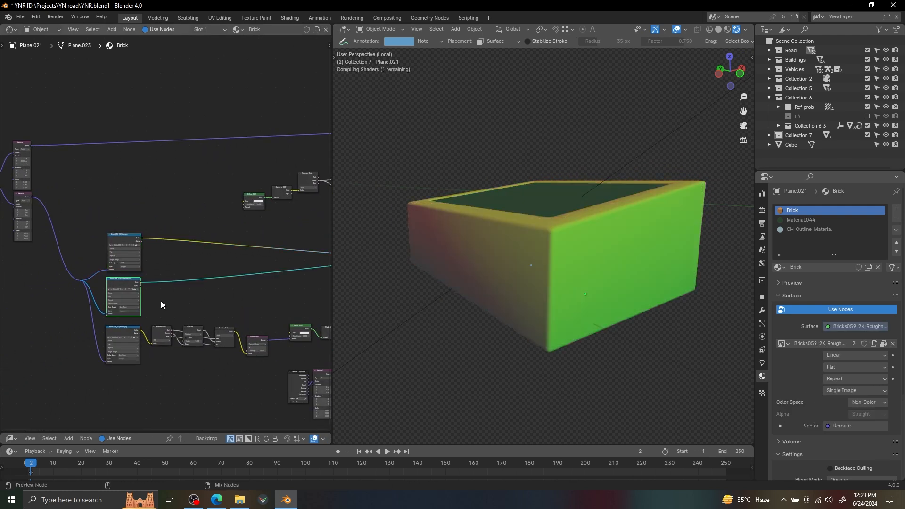
pyautogui.keyDown('ctrl'); pyautogui.keyDown('shift'); pyautogui.click(126, 330); pyautogui.keyUp('shift'); pyautogui.keyUp('ctrl')
# Preview and compare the Brick material's upper two Color Ramps fed by Separate Color as masks on the walls.
pyautogui.moveTo(234, 277)
pyautogui.mouseDown(button='middle')
pyautogui.moveTo(111, 299)
pyautogui.moveTo(144, 266)
pyautogui.moveTo(13, 283)
pyautogui.mouseUp(button='middle')
pyautogui.moveTo(216, 218); pyautogui.dragTo(182, 265, button='middle')
pyautogui.scroll(3, 150, 260)
pyautogui.moveTo(38, 300); pyautogui.dragTo(157, 250, button='middle')
pyautogui.keyDown('ctrl'); pyautogui.keyDown('shift'); pyautogui.click(52, 226); pyautogui.keyUp('shift'); pyautogui.keyUp('ctrl')
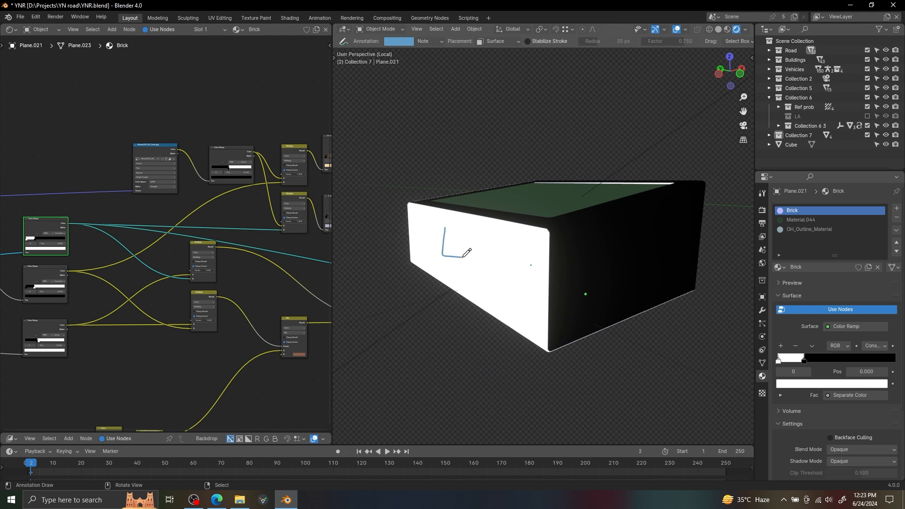
pyautogui.keyDown('ctrl'); pyautogui.keyDown('shift'); pyautogui.click(48, 271); pyautogui.keyUp('shift'); pyautogui.keyUp('ctrl')
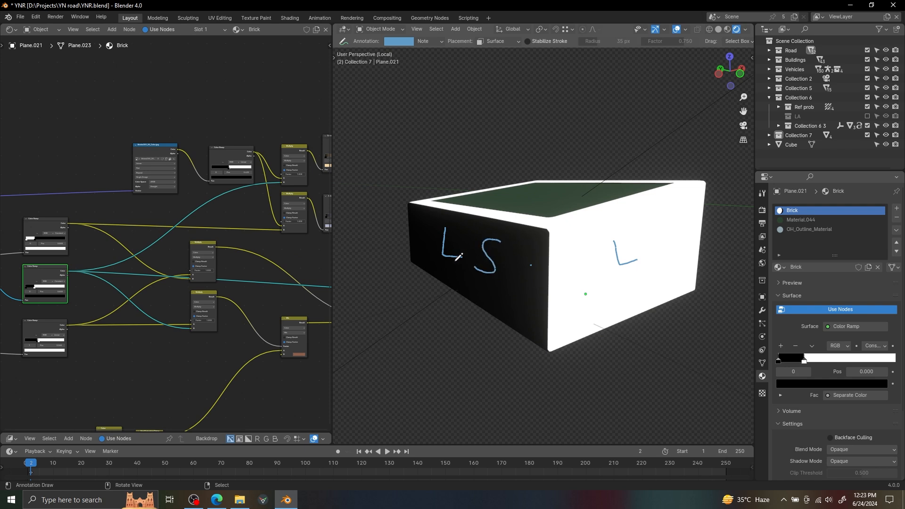
pyautogui.keyDown('ctrl'); pyautogui.keyDown('shift'); pyautogui.click(49, 227); pyautogui.keyUp('shift'); pyautogui.keyUp('ctrl')
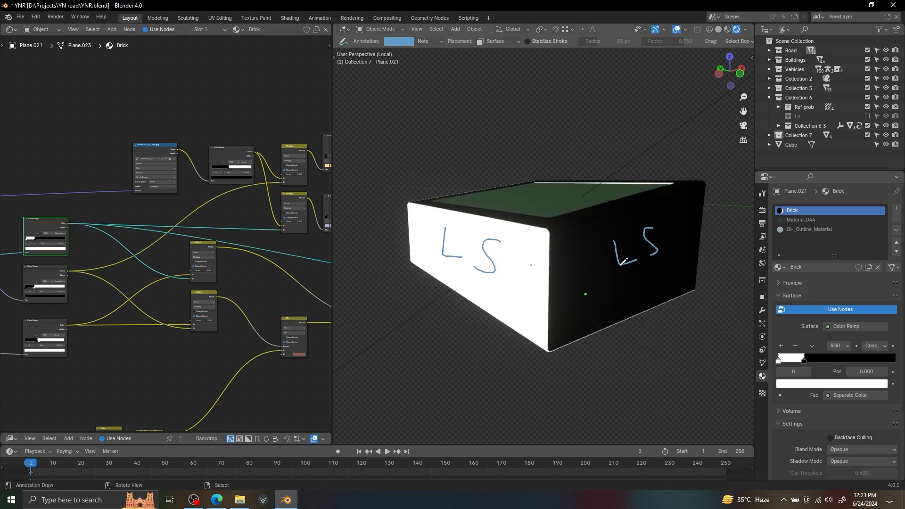
# Erase the LS letters annotated on the planter's two walls.
pyautogui.moveTo(471, 224)
pyautogui.keyDown('ctrl'); pyautogui.mouseDown()
pyautogui.moveTo(490, 252)
pyautogui.moveTo(493, 227)
pyautogui.moveTo(612, 239)
pyautogui.moveTo(630, 227)
pyautogui.moveTo(621, 223)
pyautogui.mouseUp(); pyautogui.keyUp('ctrl')
# Preview the Brick material's cream and bluish edge Color Ramps, plus the Add node that combines them, on the walls.
pyautogui.scroll(-3, 204, 224)
pyautogui.moveTo(329, 170); pyautogui.dragTo(276, 192, button='middle')
pyautogui.scroll(2, 276, 192)
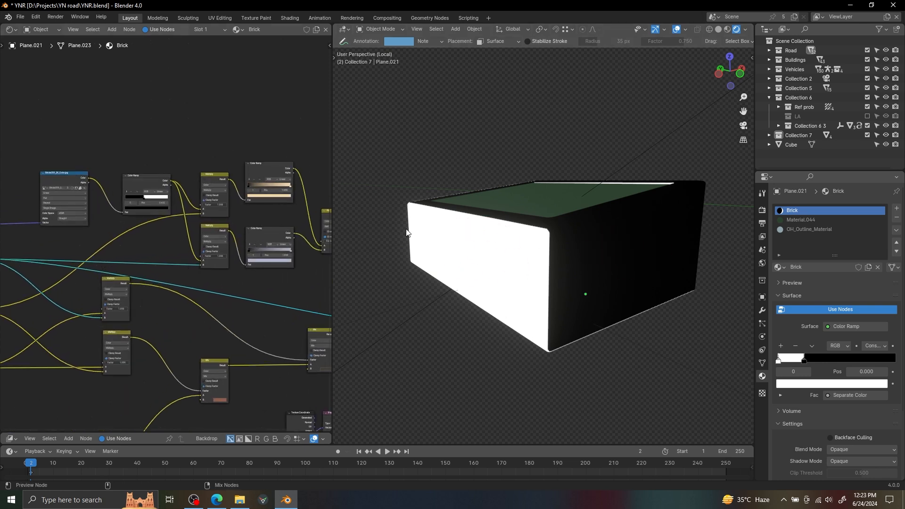
pyautogui.keyDown('ctrl'); pyautogui.keyDown('shift'); pyautogui.click(267, 171); pyautogui.keyUp('shift'); pyautogui.keyUp('ctrl')
pyautogui.scroll(2, 584, 231)
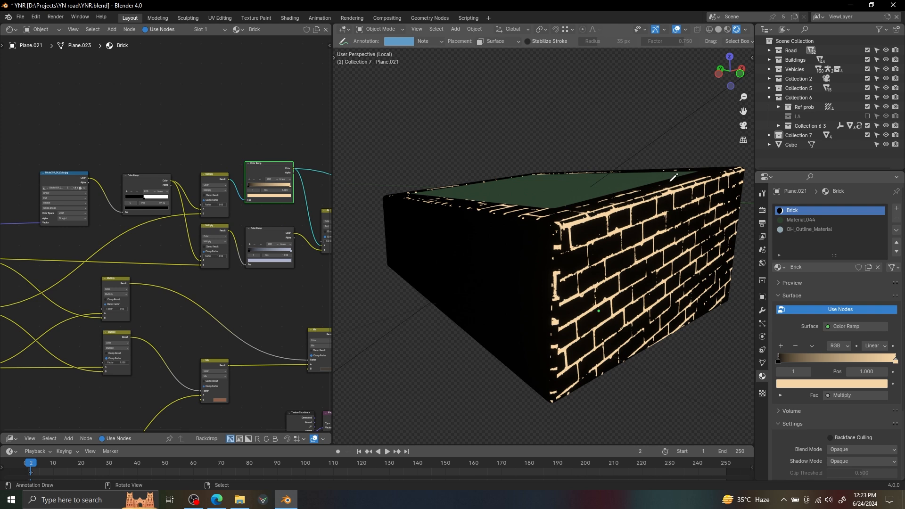
pyautogui.keyDown('ctrl'); pyautogui.keyDown('shift'); pyautogui.click(269, 234); pyautogui.keyUp('shift'); pyautogui.keyUp('ctrl')
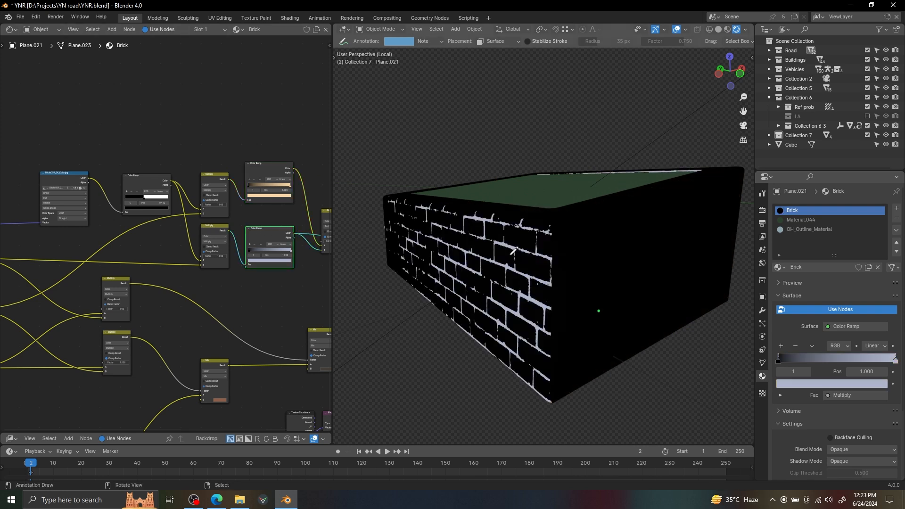
pyautogui.keyDown('ctrl'); pyautogui.scroll(-5, 199, 230); pyautogui.keyUp('ctrl')
pyautogui.keyDown('ctrl'); pyautogui.keyDown('shift'); pyautogui.click(229, 226); pyautogui.keyUp('shift'); pyautogui.keyUp('ctrl')
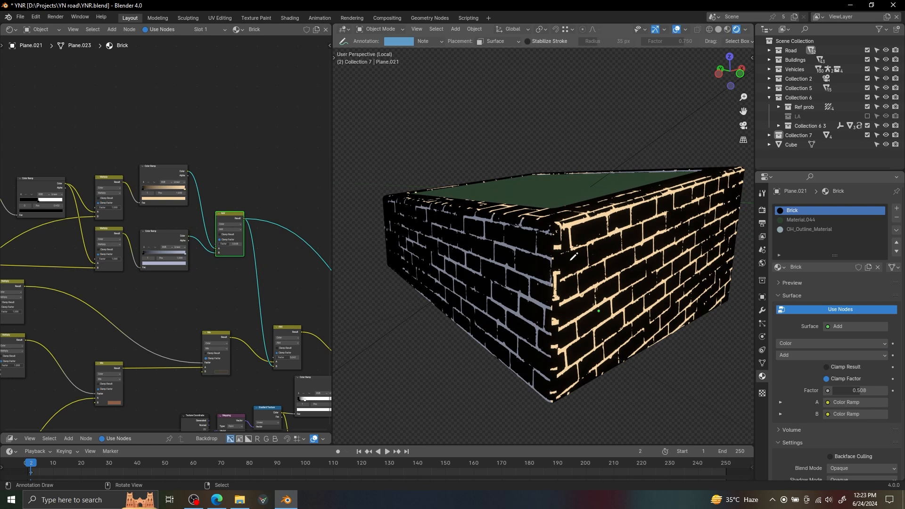
# Preview the Add node that adds the tinted edges to the brick base colour and examine the walls up close.
pyautogui.moveTo(196, 278); pyautogui.dragTo(126, 209, button='middle')
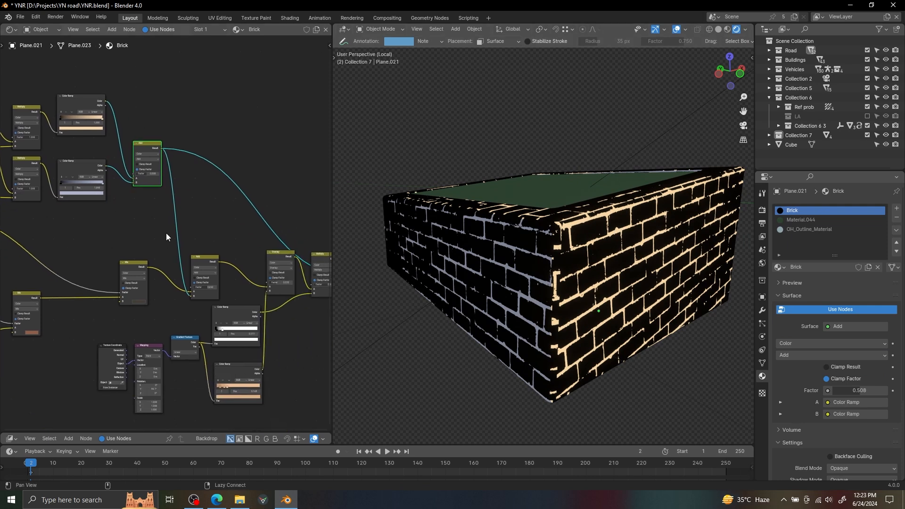
pyautogui.moveTo(211, 255); pyautogui.dragTo(183, 221, button='middle')
pyautogui.scroll(2, 174, 222)
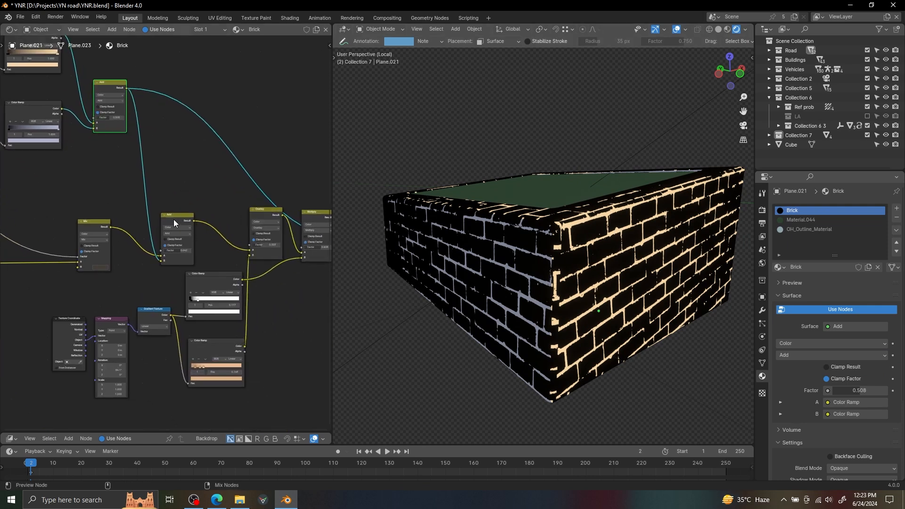
pyautogui.keyDown('ctrl'); pyautogui.keyDown('shift'); pyautogui.click(174, 219); pyautogui.keyUp('shift'); pyautogui.keyUp('ctrl')
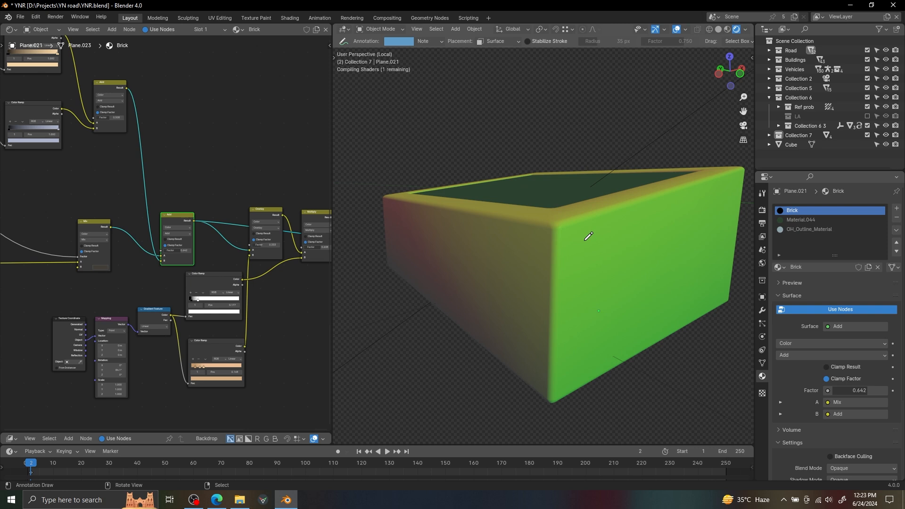
pyautogui.moveTo(576, 249); pyautogui.dragTo(572, 244, button='middle')
pyautogui.scroll(2, 572, 244)
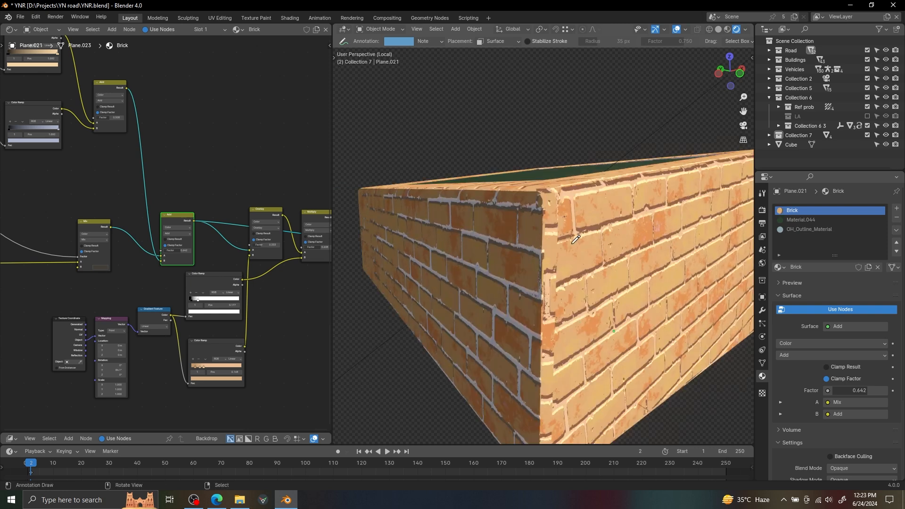
# Preview the Brick material's final Multiply node that blends the gradient Color Ramp over the overlaid colours.
pyautogui.moveTo(282, 269); pyautogui.dragTo(161, 271, button='middle')
pyautogui.keyDown('ctrl'); pyautogui.keyDown('shift'); pyautogui.click(196, 224); pyautogui.keyUp('shift'); pyautogui.keyUp('ctrl')
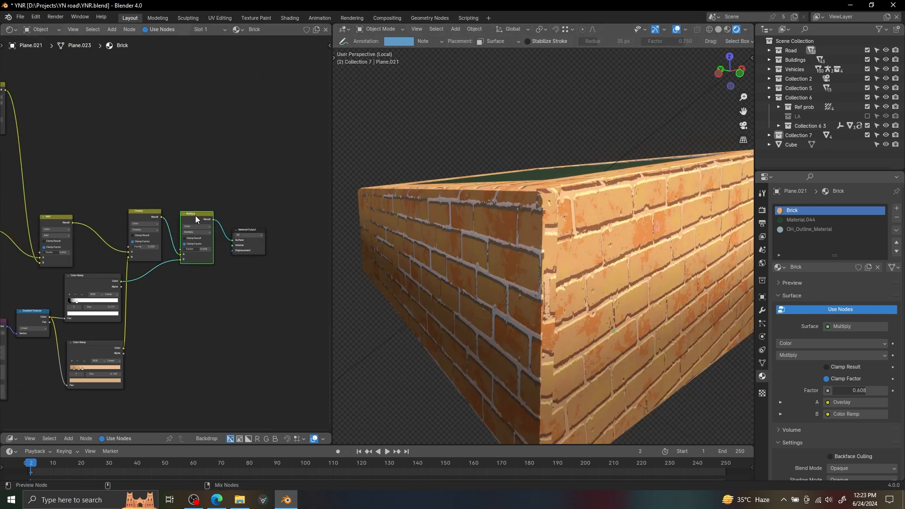
pyautogui.scroll(-2, 570, 248)
pyautogui.moveTo(123, 285); pyautogui.dragTo(244, 252, button='middle')
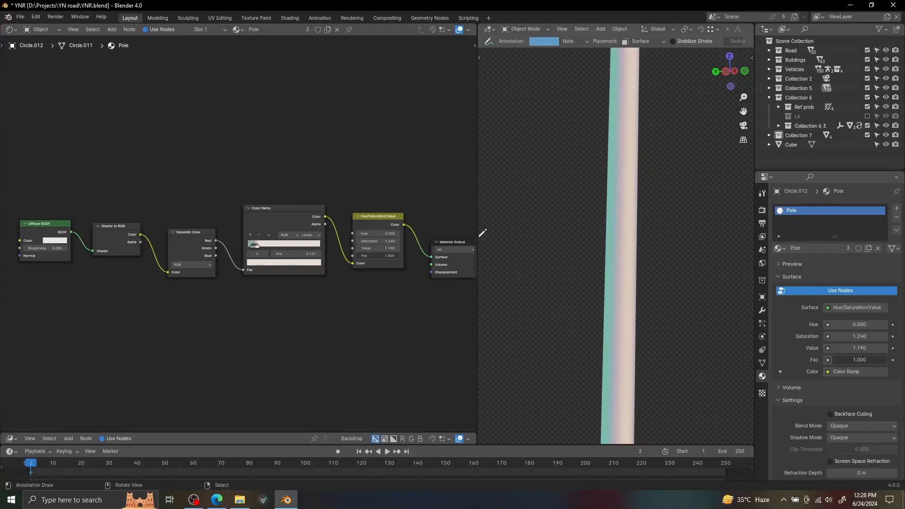
# Move the Pole material's Color Ramp node slightly upward and preview it and the Hue/Saturation/Value node on the pole.
pyautogui.moveTo(274, 213); pyautogui.dragTo(272, 200)
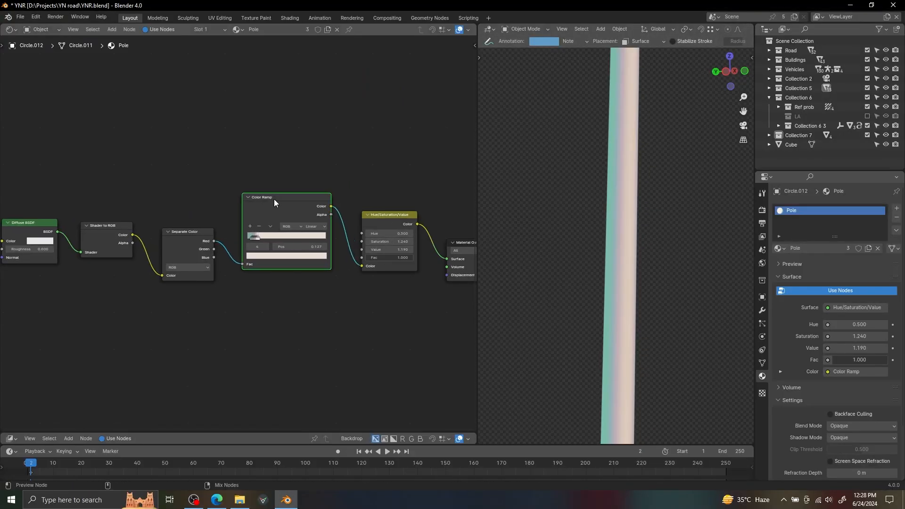
pyautogui.keyDown('ctrl'); pyautogui.keyDown('shift'); pyautogui.click(274, 199); pyautogui.keyUp('shift'); pyautogui.keyUp('ctrl')
pyautogui.keyDown('ctrl'); pyautogui.keyDown('shift'); pyautogui.click(374, 217); pyautogui.keyUp('shift'); pyautogui.keyUp('ctrl')
pyautogui.scroll(5, 638, 238)
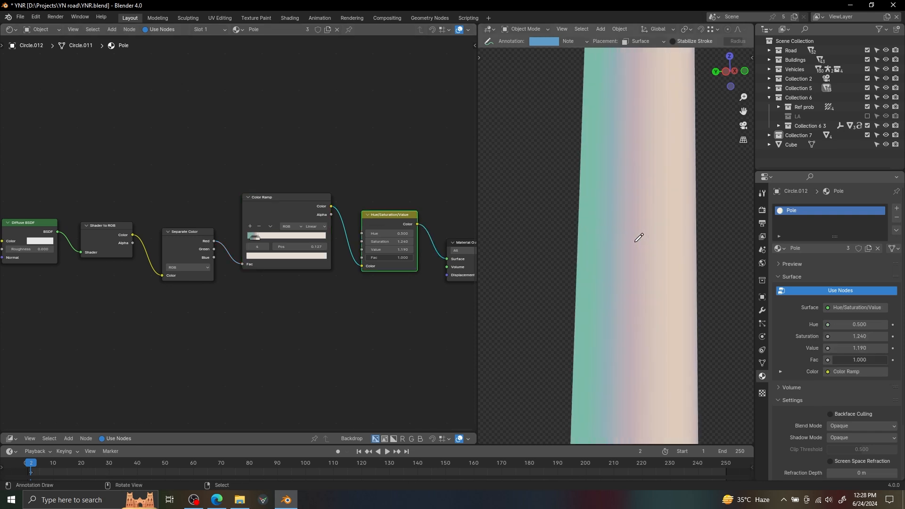
pyautogui.moveTo(592, 240)
pyautogui.mouseDown()
pyautogui.moveTo(689, 238)
pyautogui.moveTo(602, 236)
pyautogui.mouseUp()
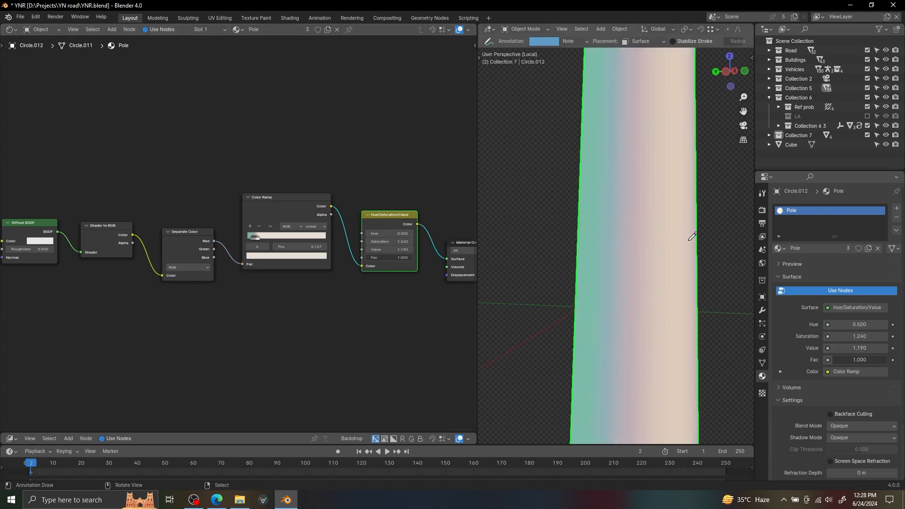
pyautogui.moveTo(570, 222)
pyautogui.mouseDown()
pyautogui.moveTo(709, 233)
pyautogui.moveTo(545, 218)
pyautogui.mouseUp()
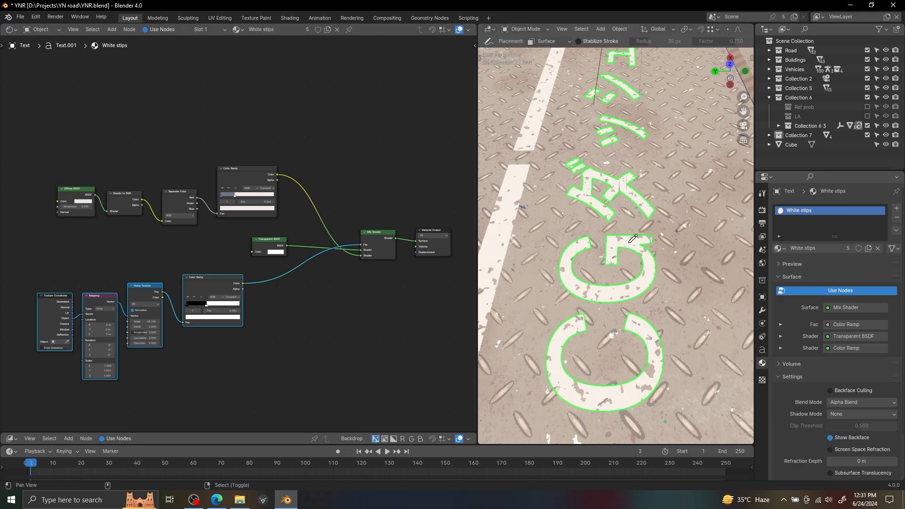
# Preview the White stips material's toon Color Ramp, its noise mask Color Ramp and the Mix Shader on the road lettering.
pyautogui.keyDown('ctrl'); pyautogui.keyDown('shift'); pyautogui.click(319, 190); pyautogui.keyUp('shift'); pyautogui.keyUp('ctrl')
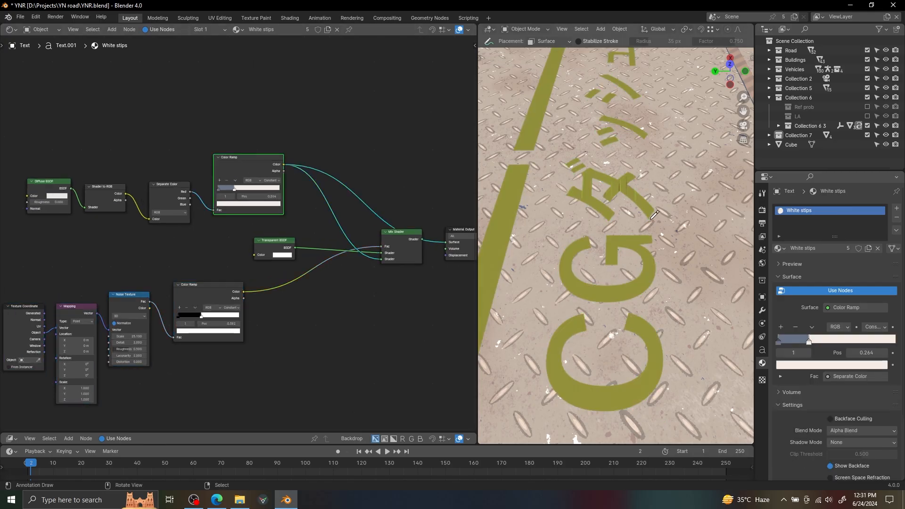
pyautogui.keyDown('ctrl'); pyautogui.keyDown('shift'); pyautogui.click(208, 288); pyautogui.keyUp('shift'); pyautogui.keyUp('ctrl')
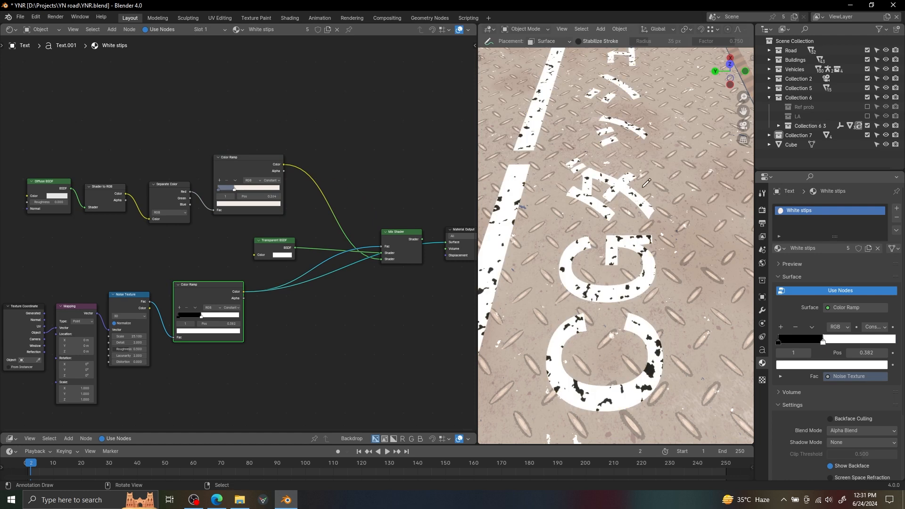
pyautogui.keyDown('ctrl'); pyautogui.keyDown('shift'); pyautogui.click(410, 257); pyautogui.keyUp('shift'); pyautogui.keyUp('ctrl')
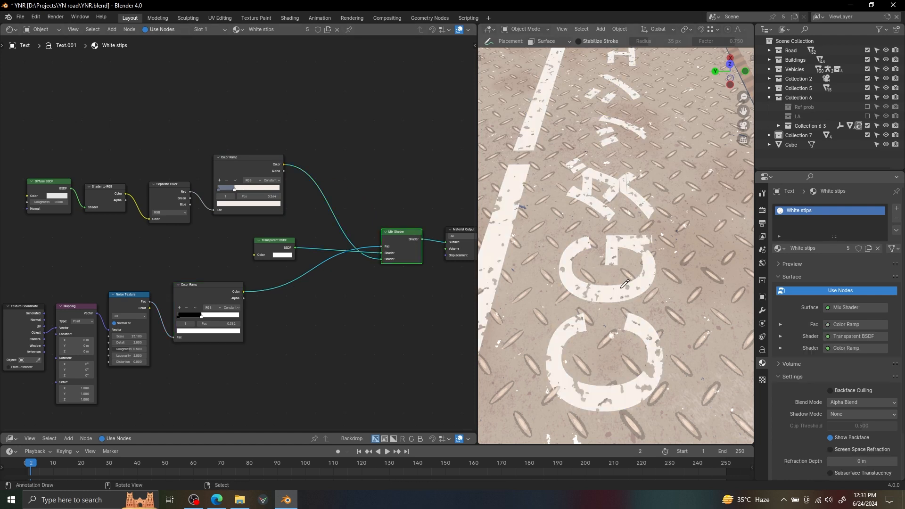